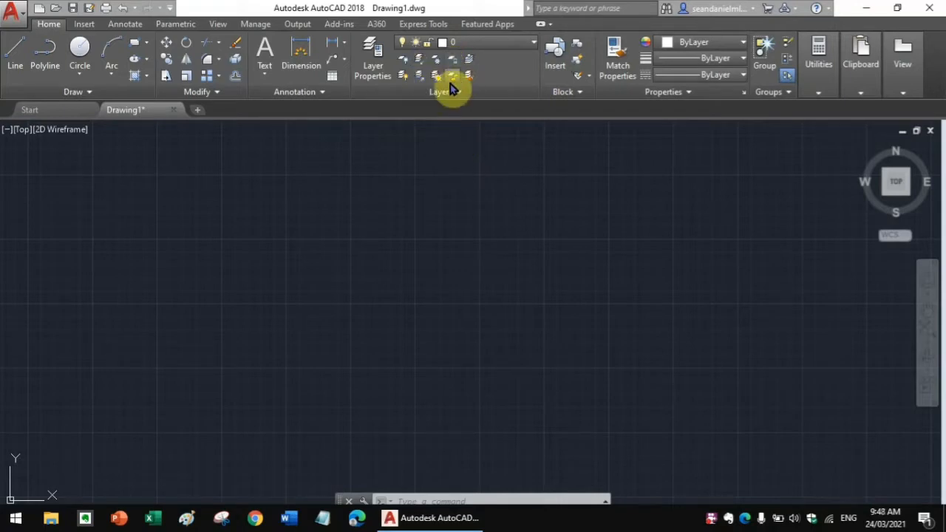
Create a new layer named Object in the layer properties manager
click(376, 68)
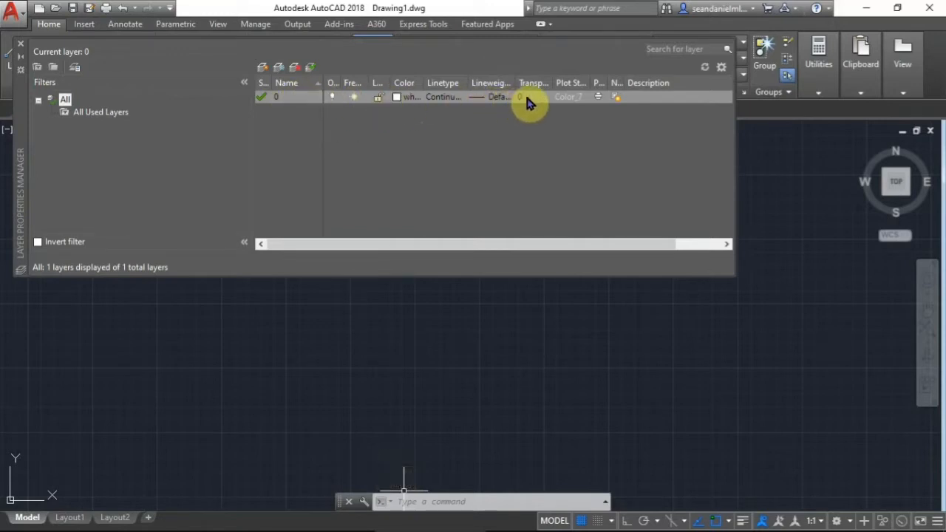
click(260, 69)
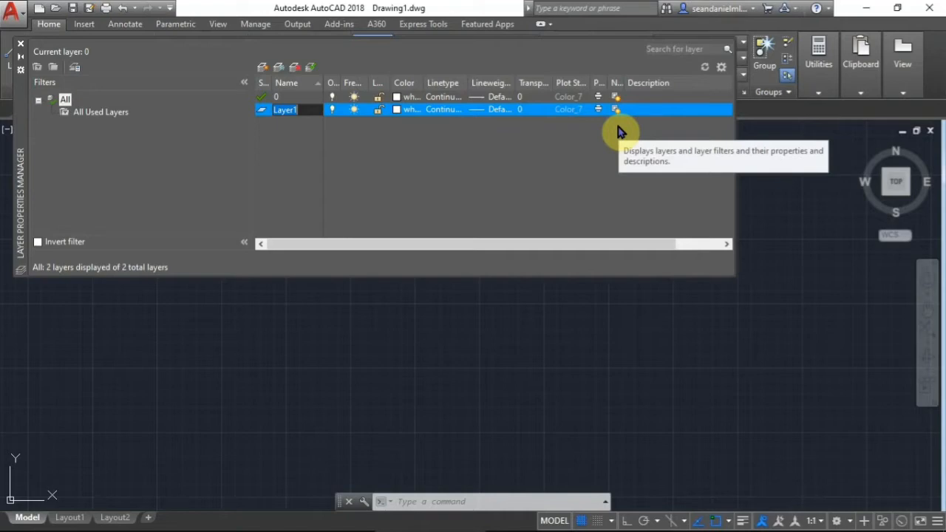
double_click(309, 112)
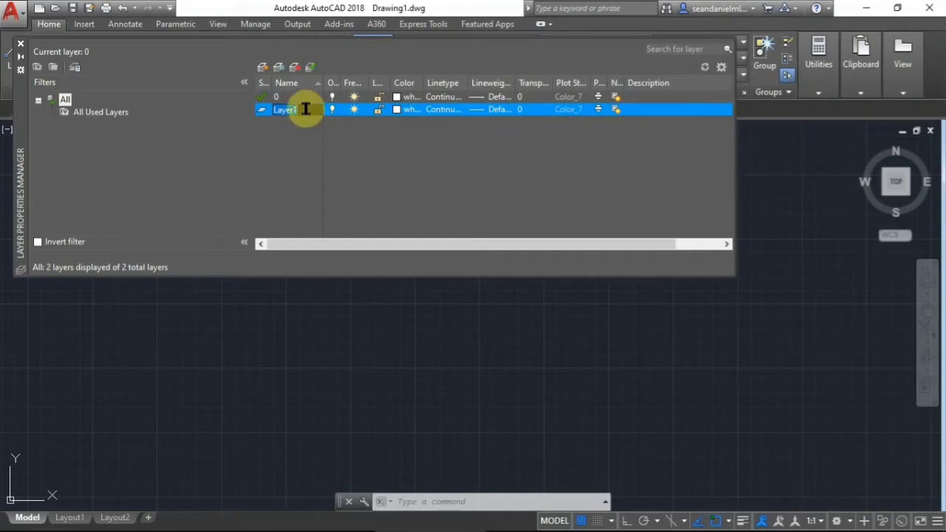
text(obj)
key(BackSpace)
key(BackSpace)
key(BackSpace)
text(Object)
click(370, 161)
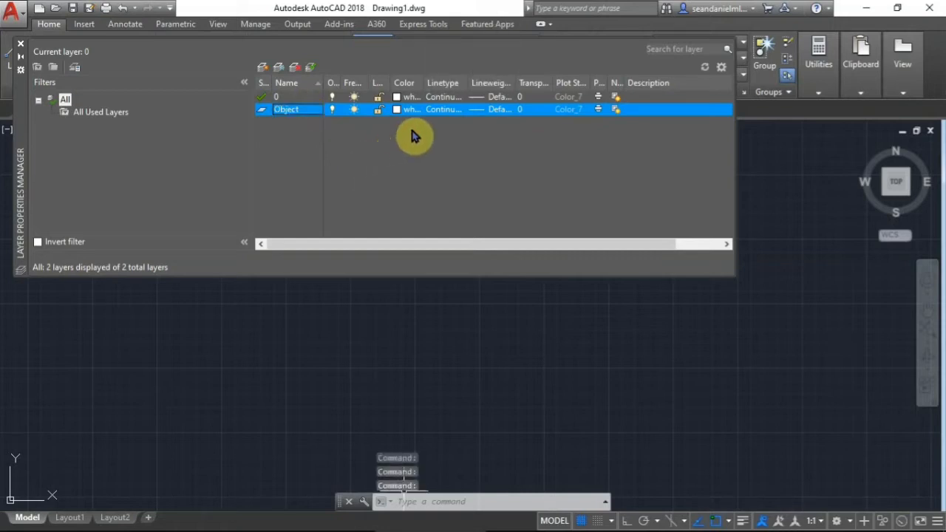
Set the Object layer's lineweight to 0.30 mm
click(477, 111)
click(473, 279)
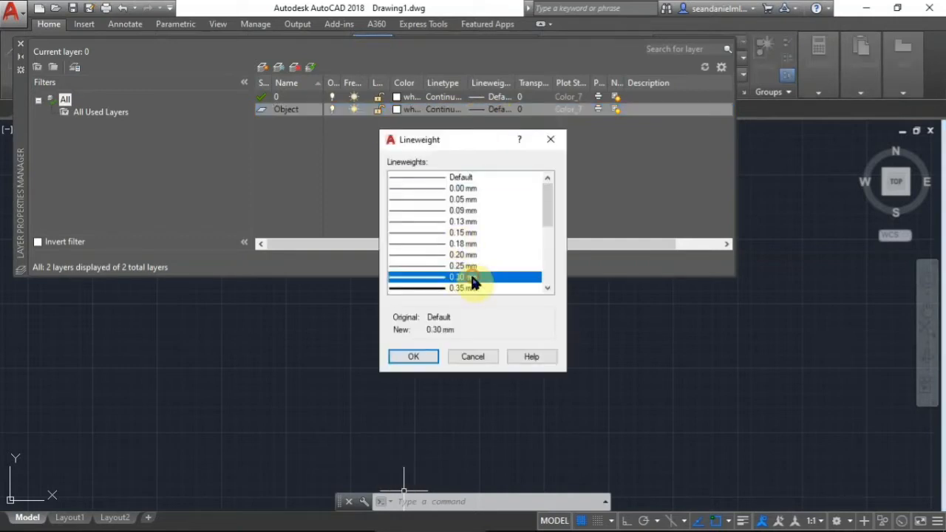
click(411, 357)
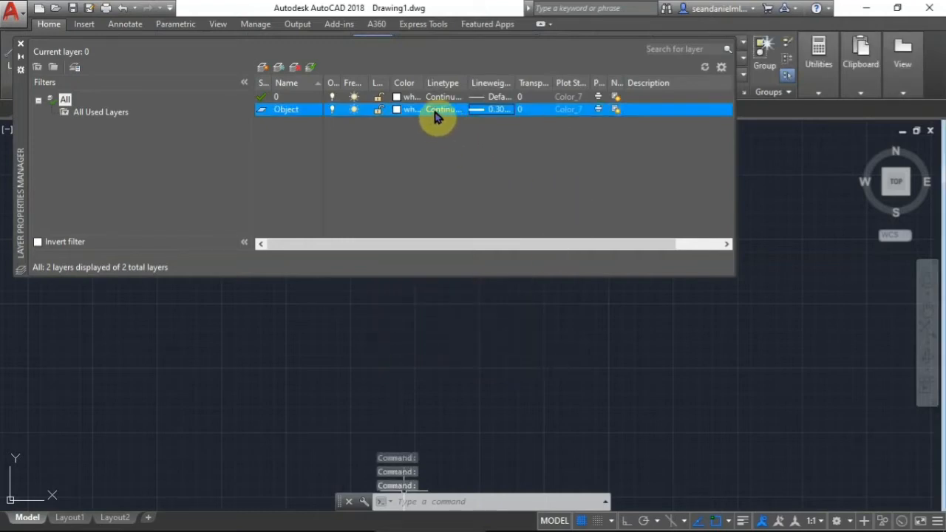
Create a new layer named Center and set its color to red
click(259, 66)
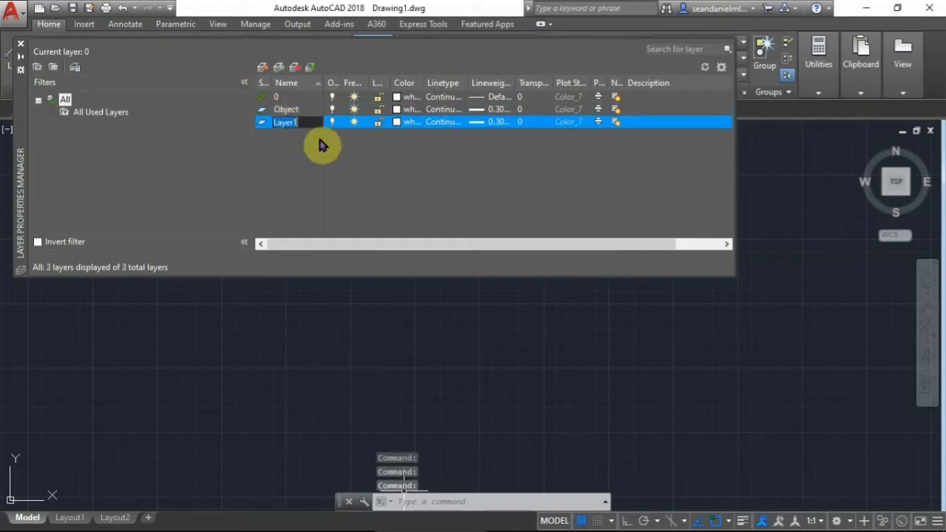
text(Center)
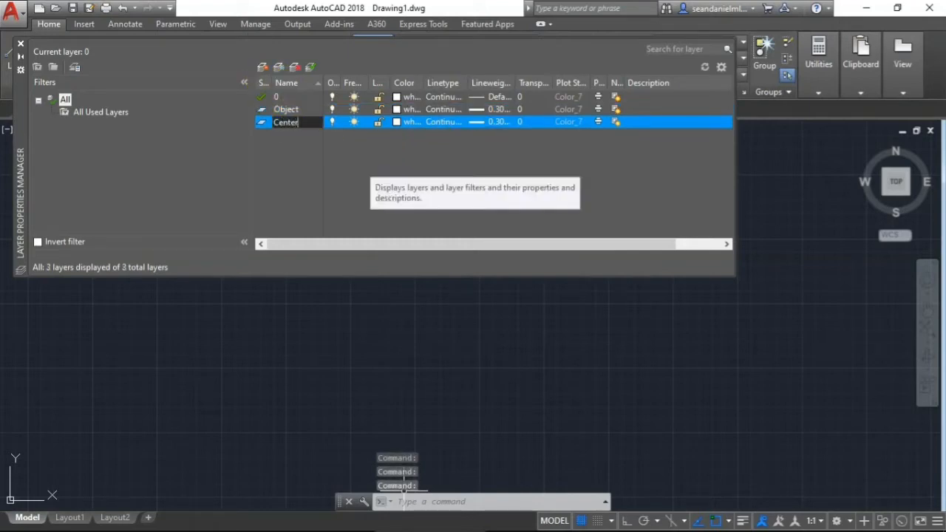
key(Return)
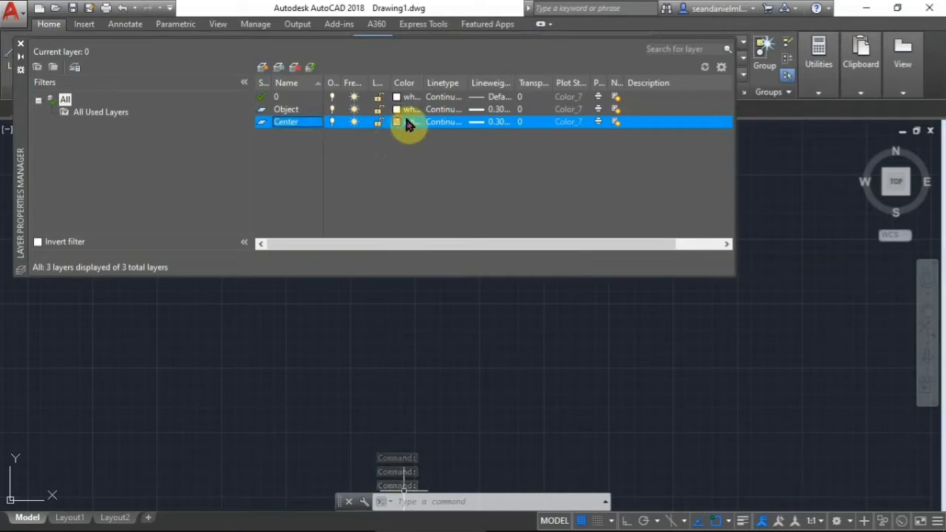
click(399, 123)
click(365, 290)
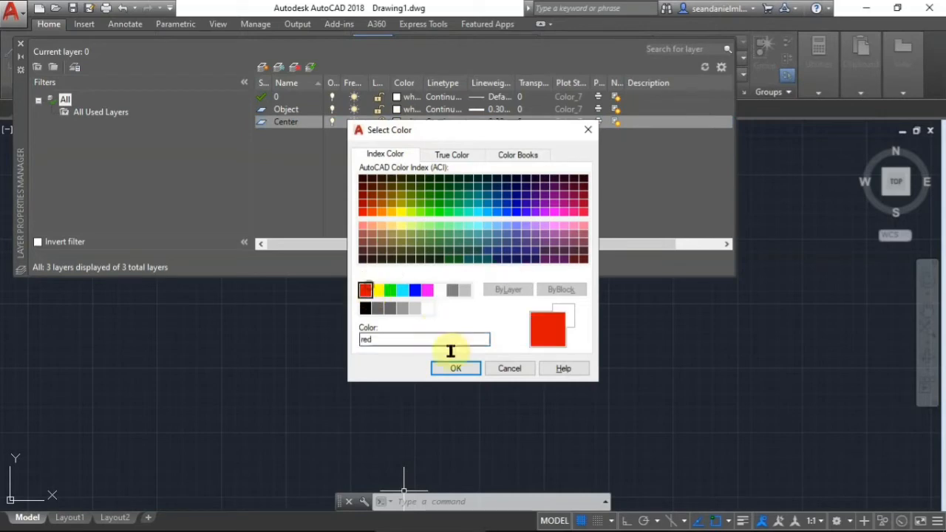
click(454, 368)
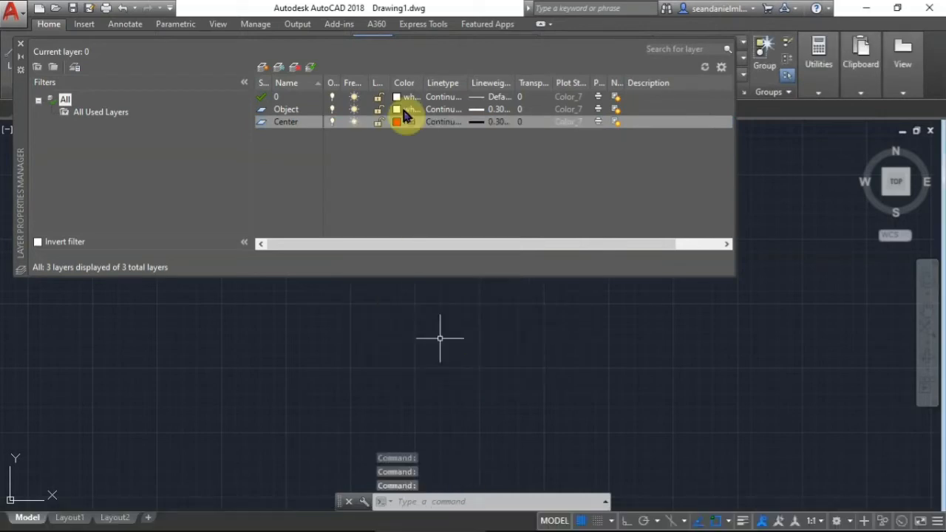
Load the CENTER2 linetype from acad.lin and assign it to the Center layer
click(444, 125)
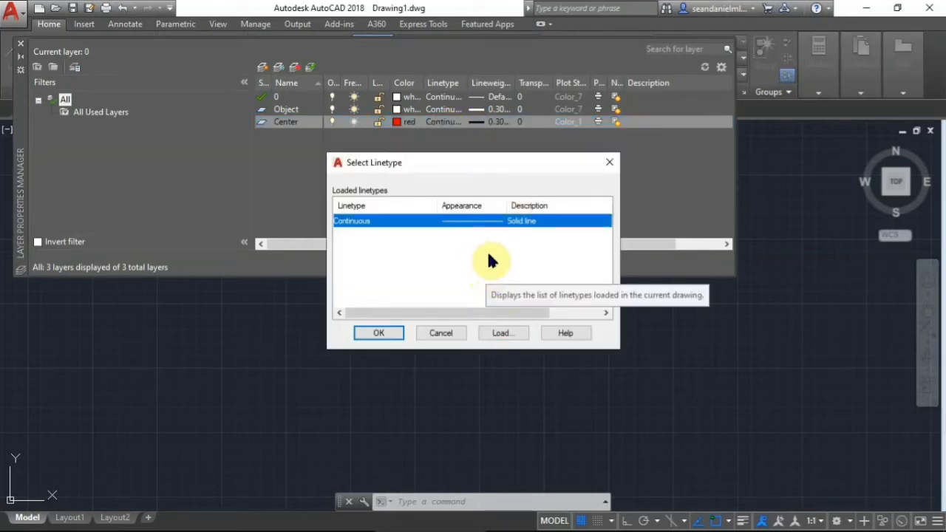
click(507, 332)
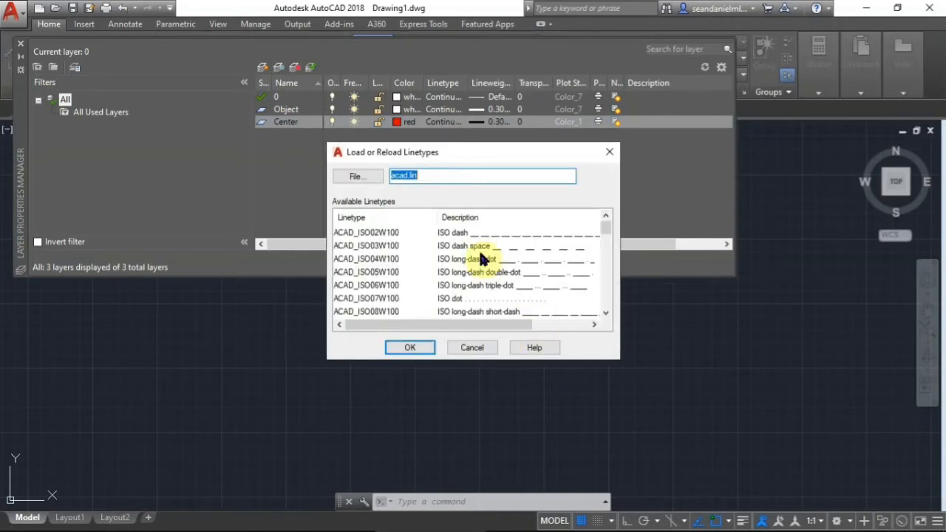
scroll(441, 270, down, 2)
scroll(440, 268, down, 3)
click(442, 285)
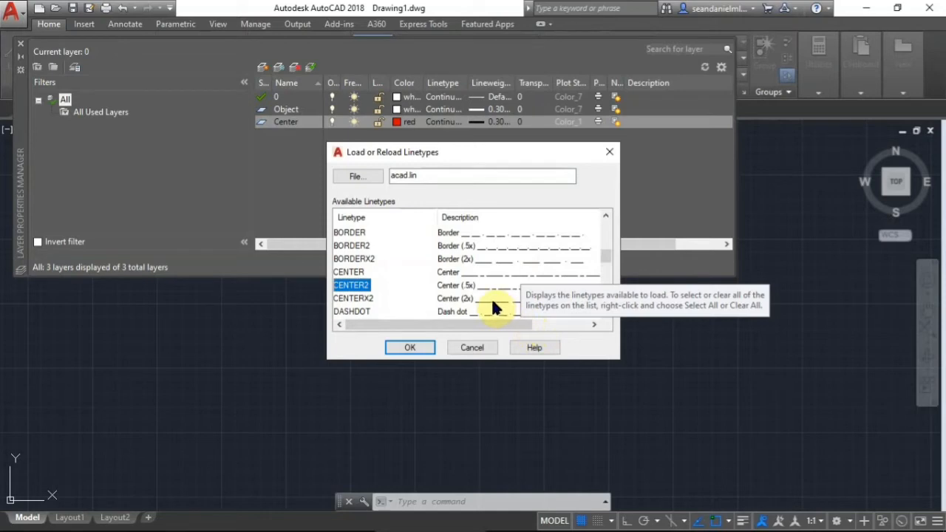
key(Return)
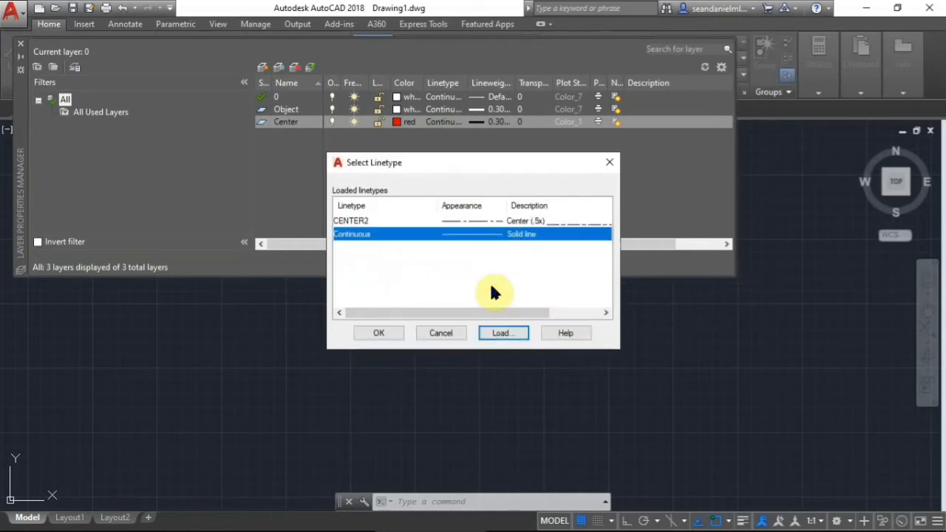
click(397, 220)
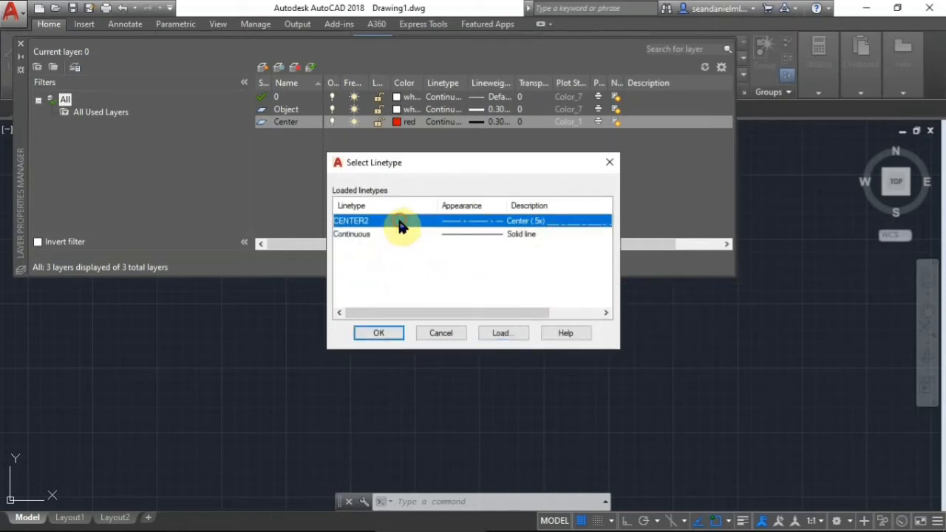
click(376, 330)
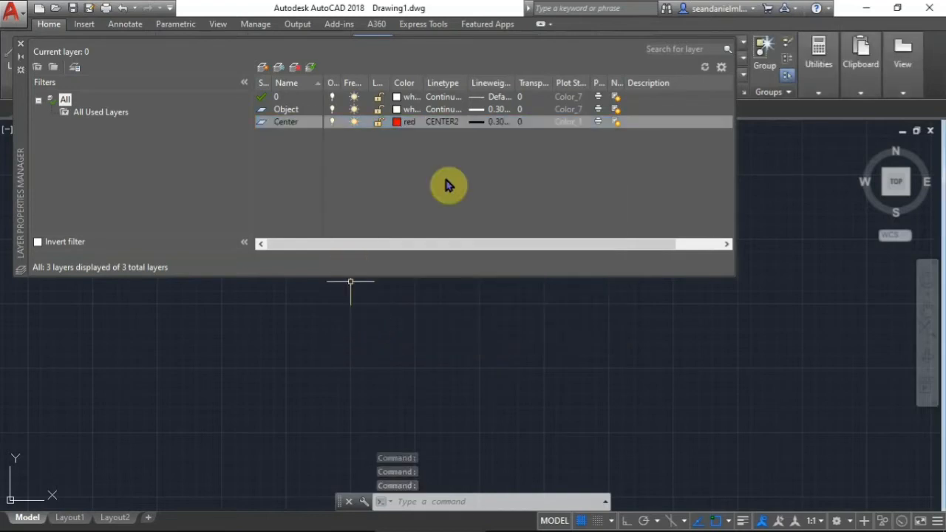
Set the Center layer's lineweight to 0.15 mm
click(493, 125)
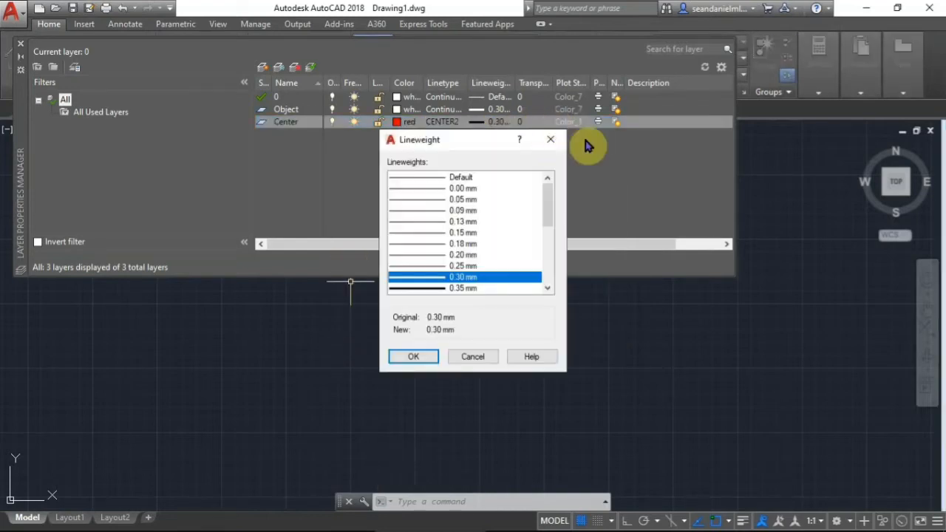
click(457, 231)
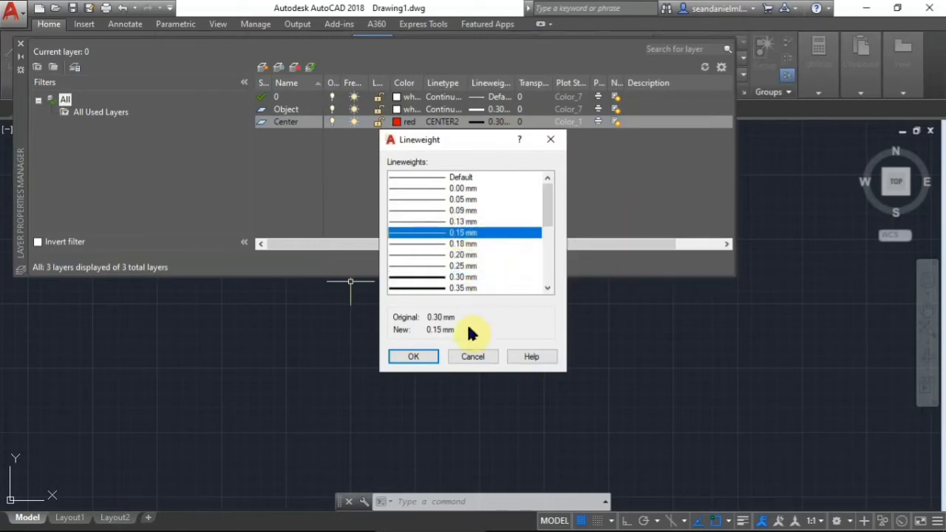
click(418, 357)
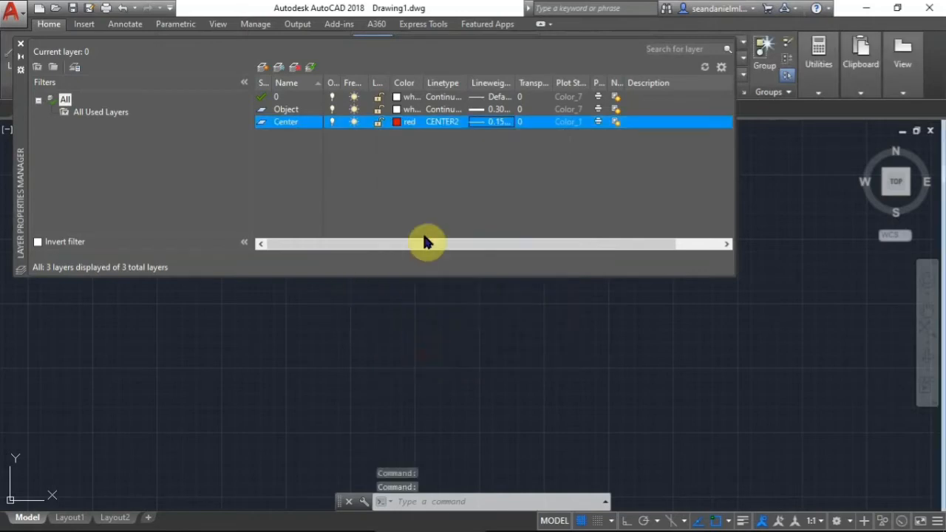
Create a new layer named Construction and set its color to blue
click(261, 67)
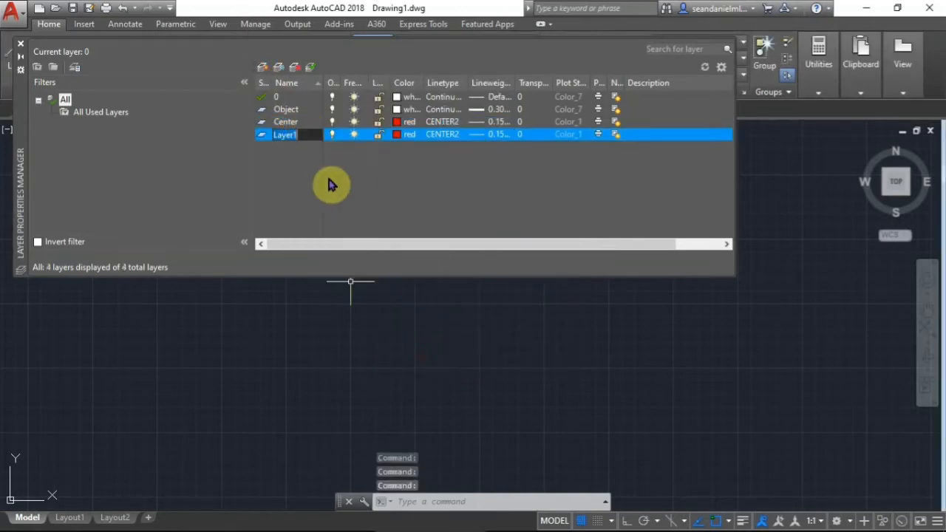
text(Cons)
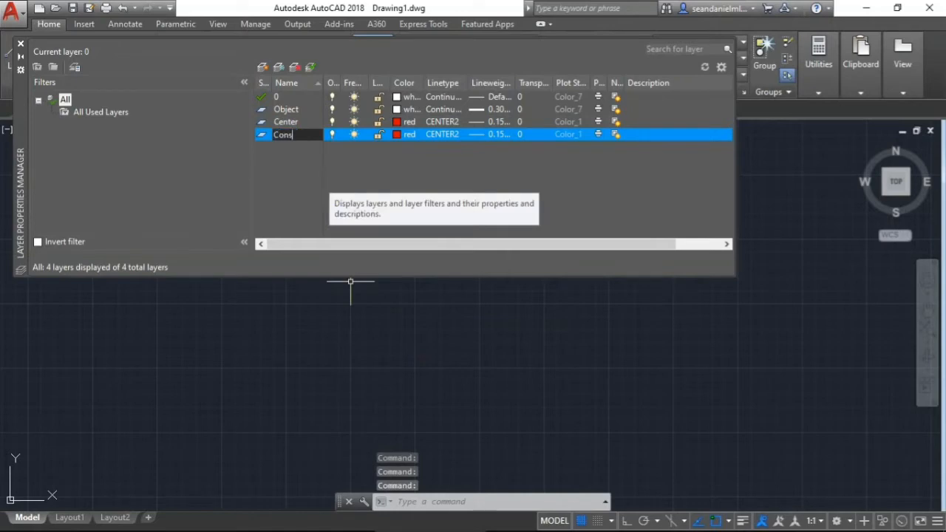
text(truction)
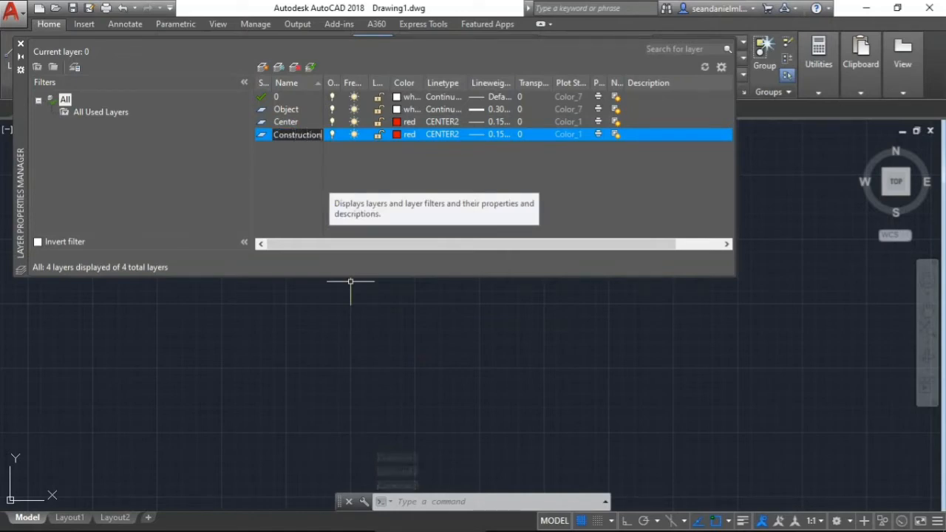
click(359, 173)
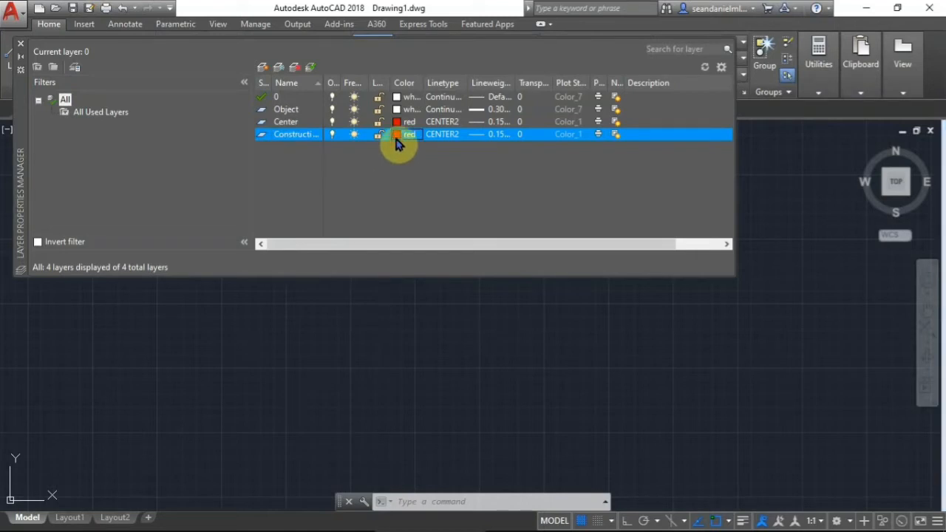
click(402, 134)
click(415, 290)
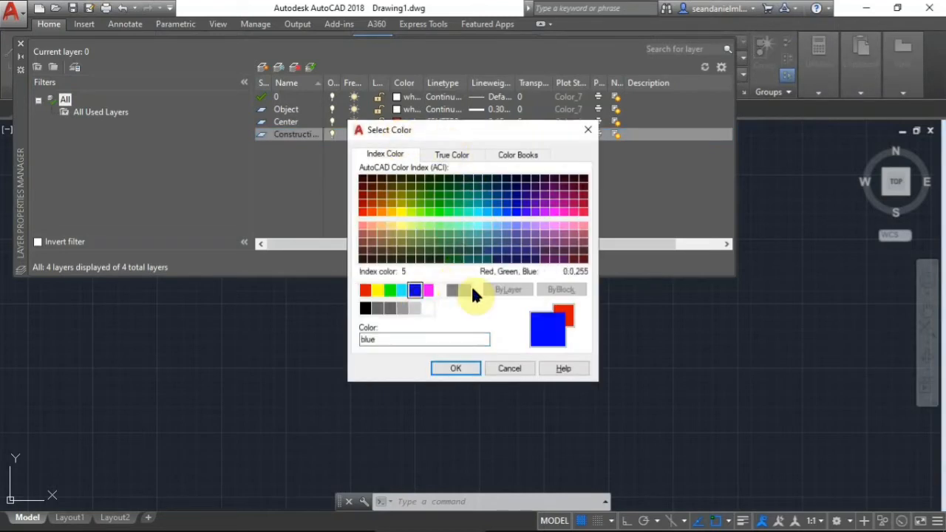
click(461, 368)
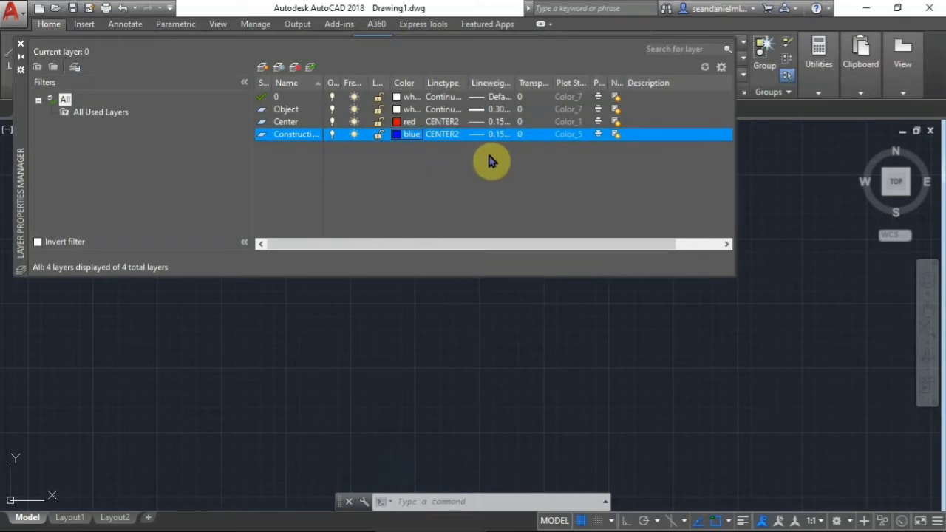
Set the Construction layer's linetype to Continuous and its lineweight to 0.09 mm
click(438, 136)
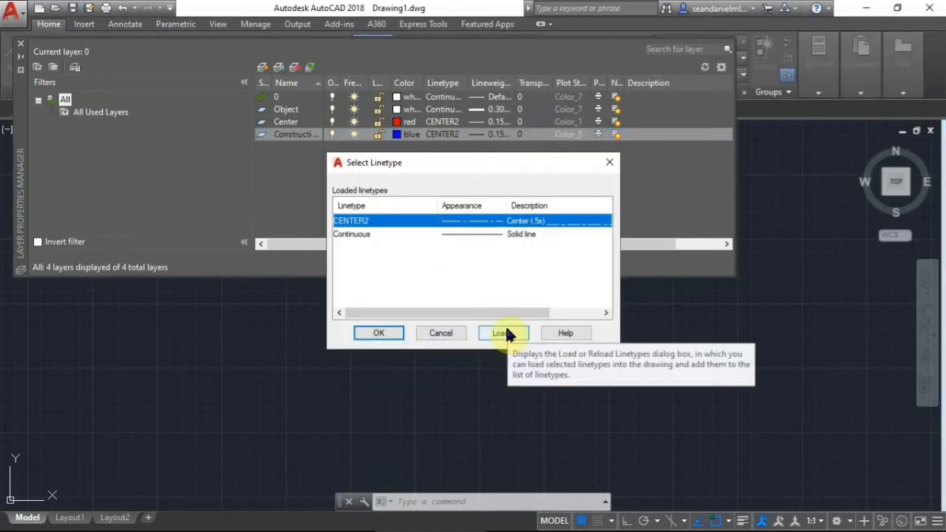
click(511, 235)
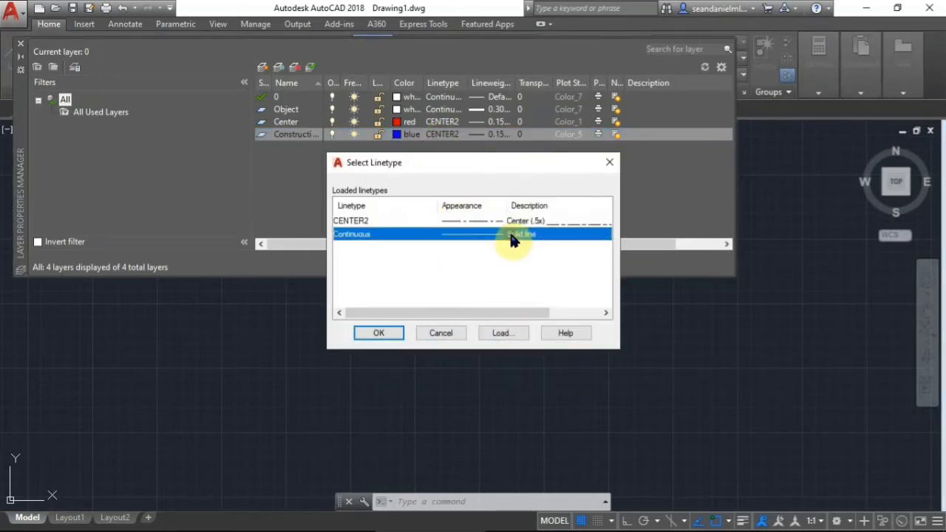
click(375, 334)
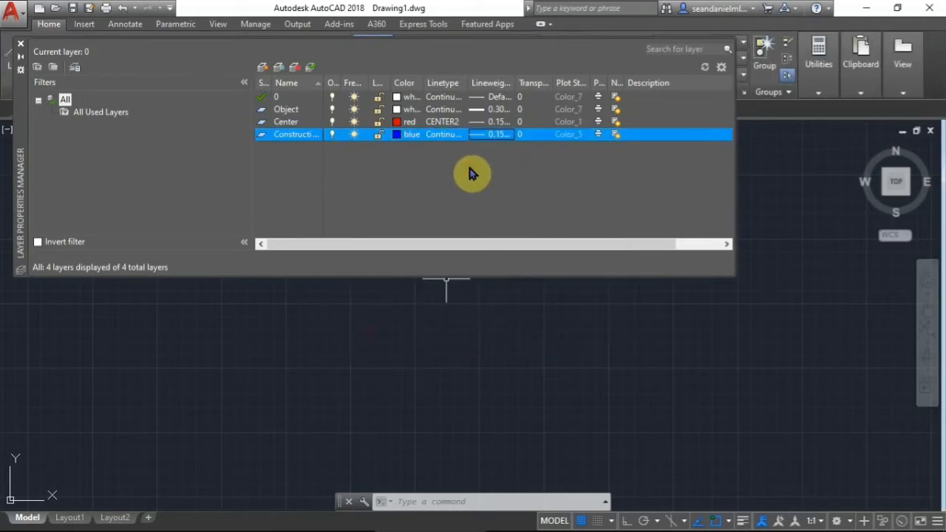
click(487, 134)
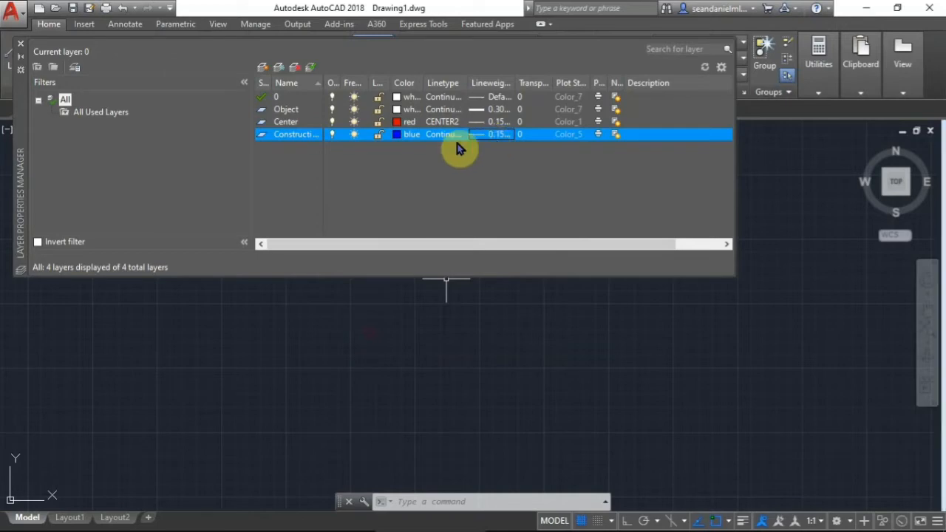
click(461, 200)
click(461, 211)
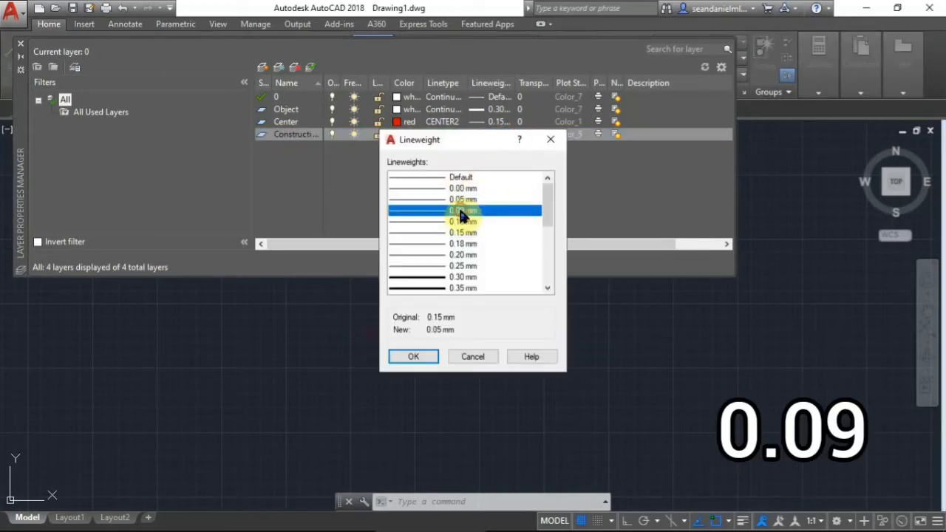
click(422, 357)
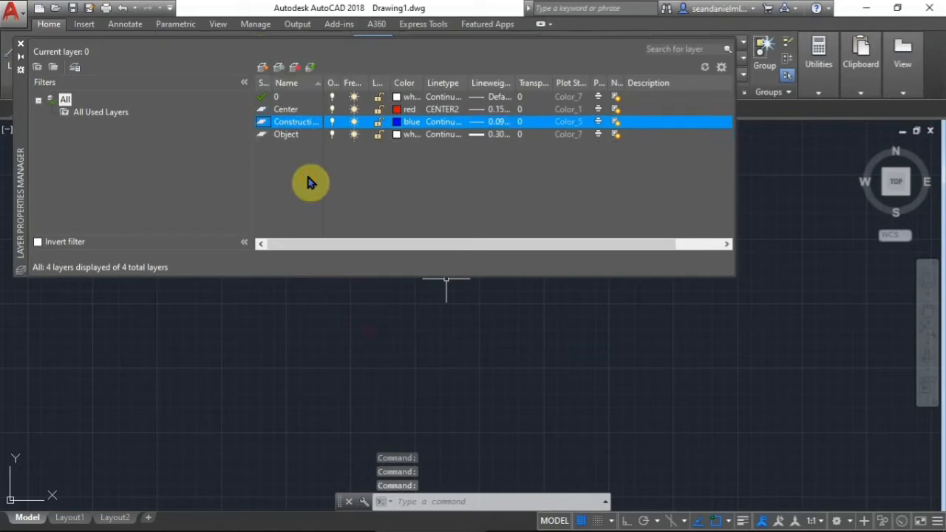
Create a new layer named Hidden
click(263, 71)
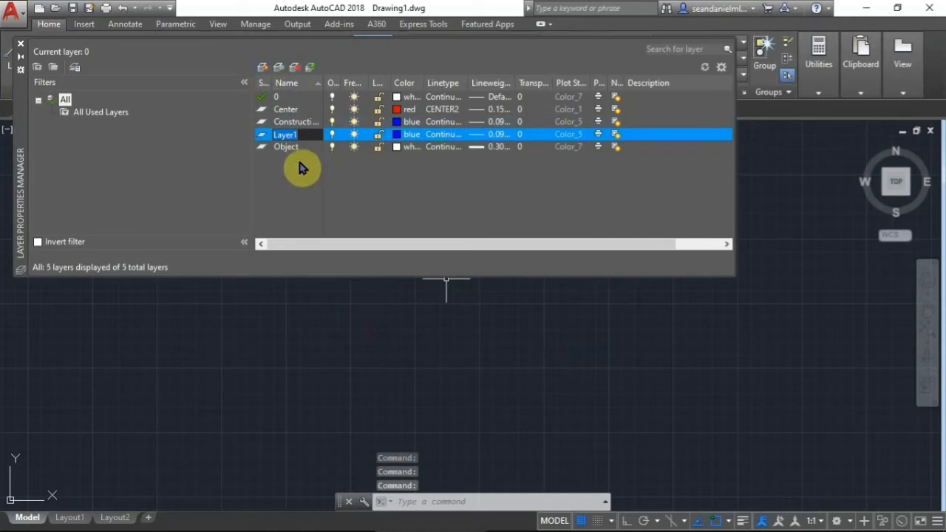
text(Hidden)
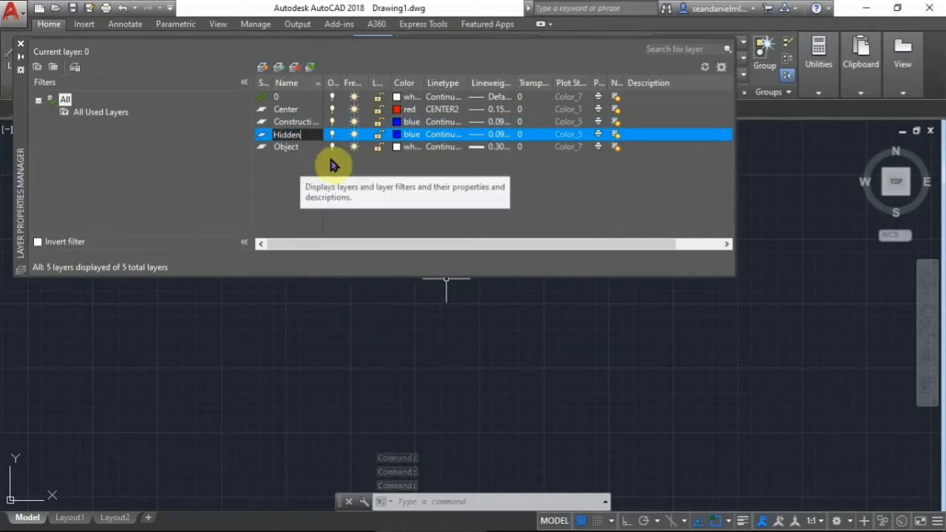
key(Return)
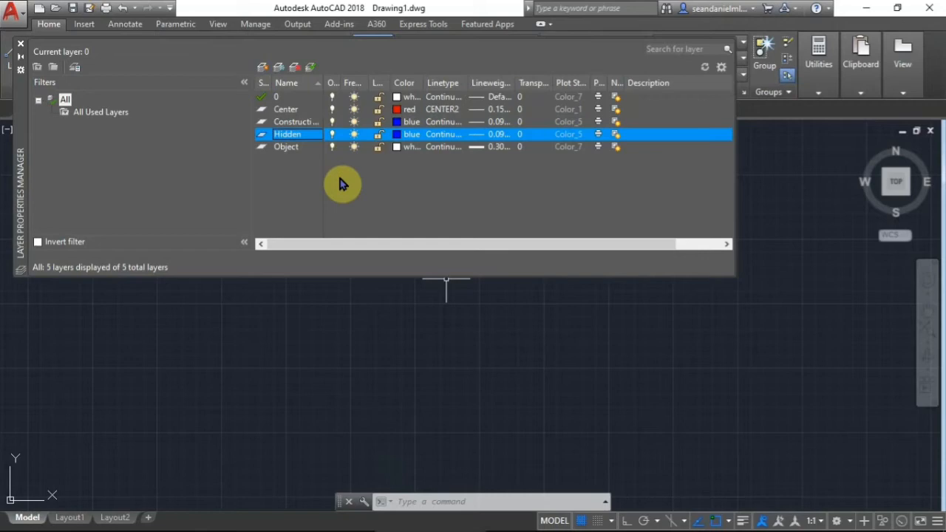
Set the Hidden layer's color to cyan and its linetype to HIDDEN2
click(403, 134)
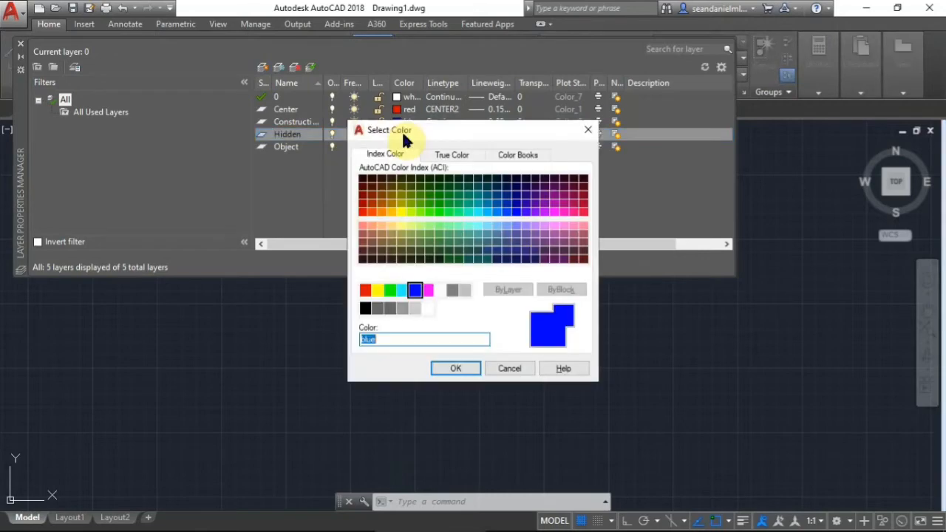
click(401, 290)
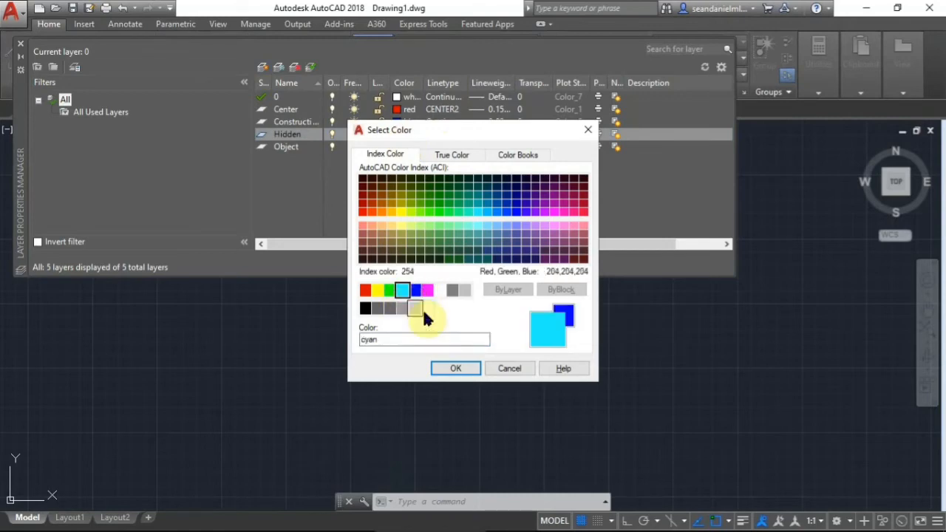
click(458, 369)
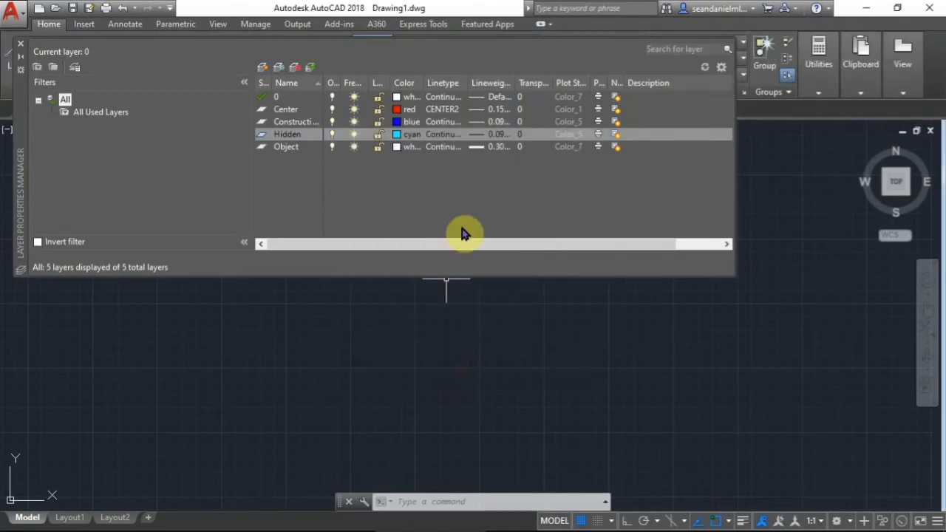
click(438, 134)
click(503, 332)
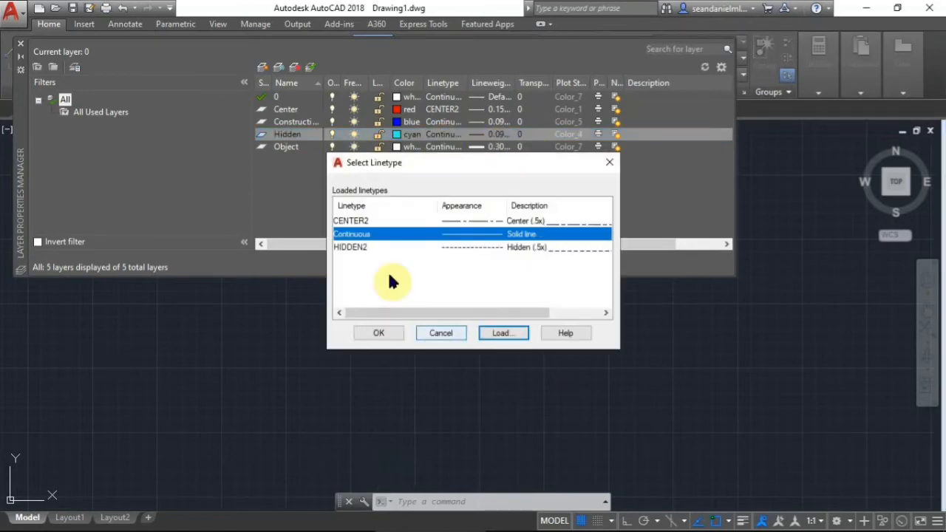
click(370, 247)
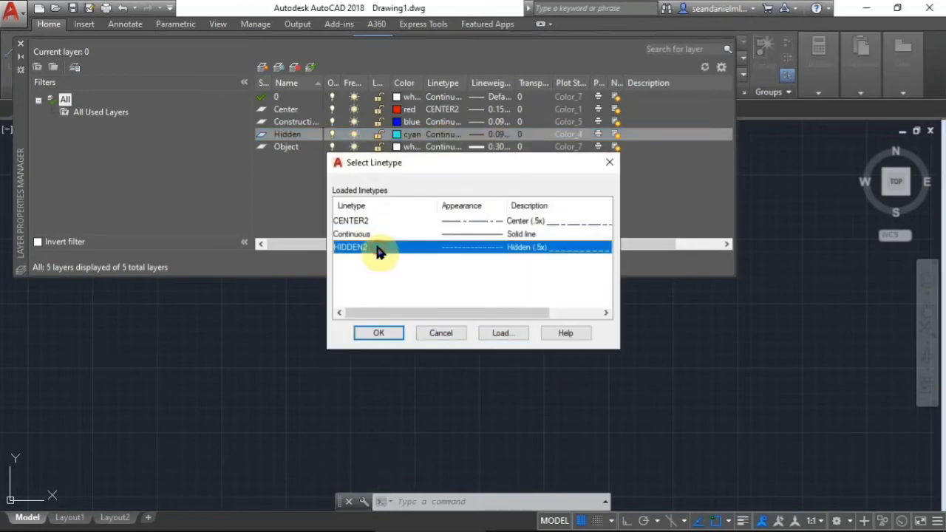
click(384, 330)
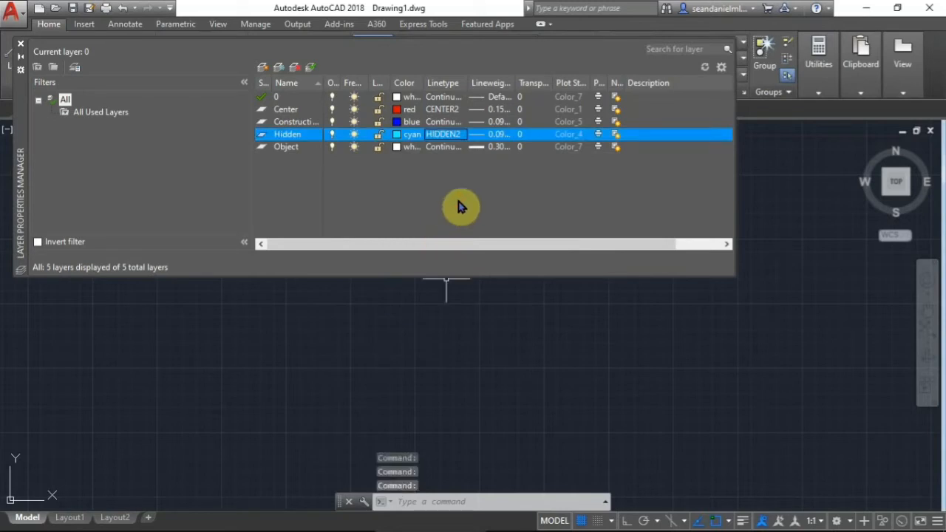
click(497, 139)
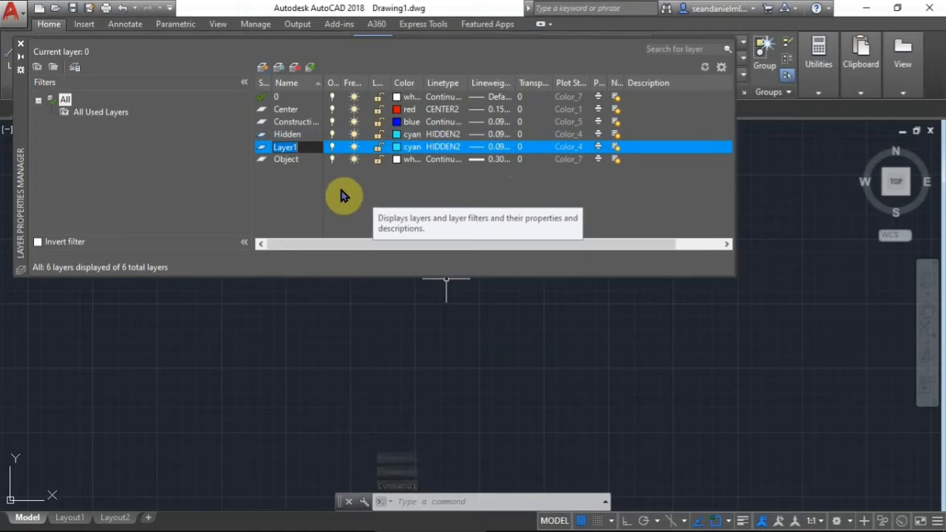
Create a new layer named Hatch and set its color to white
text(Hatch)
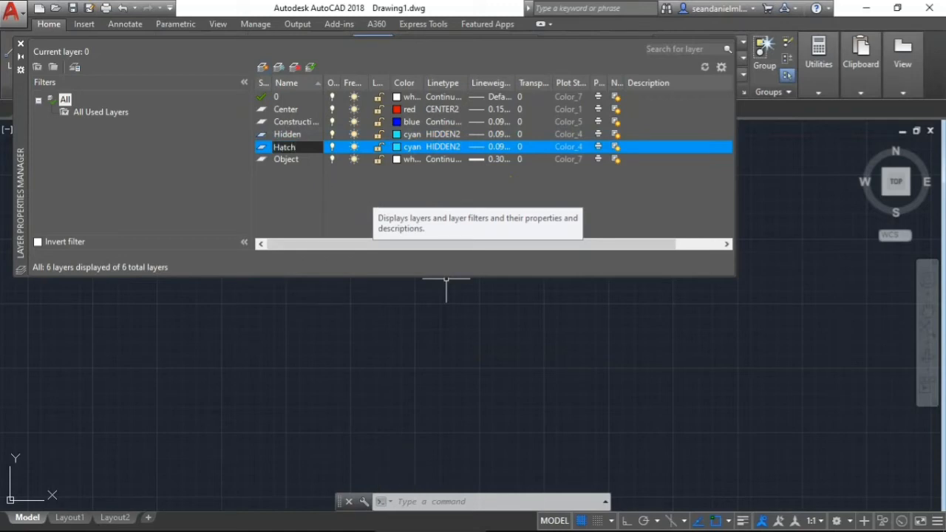
key(Return)
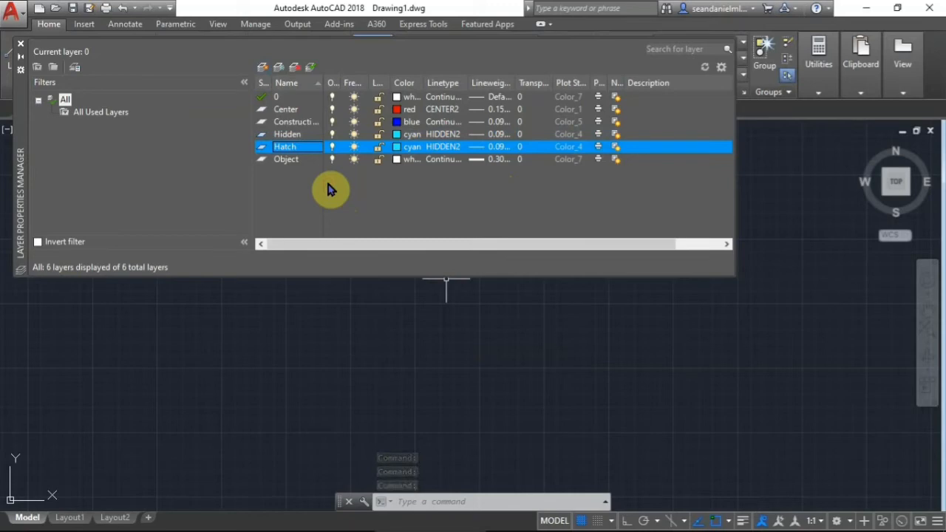
click(411, 150)
click(440, 289)
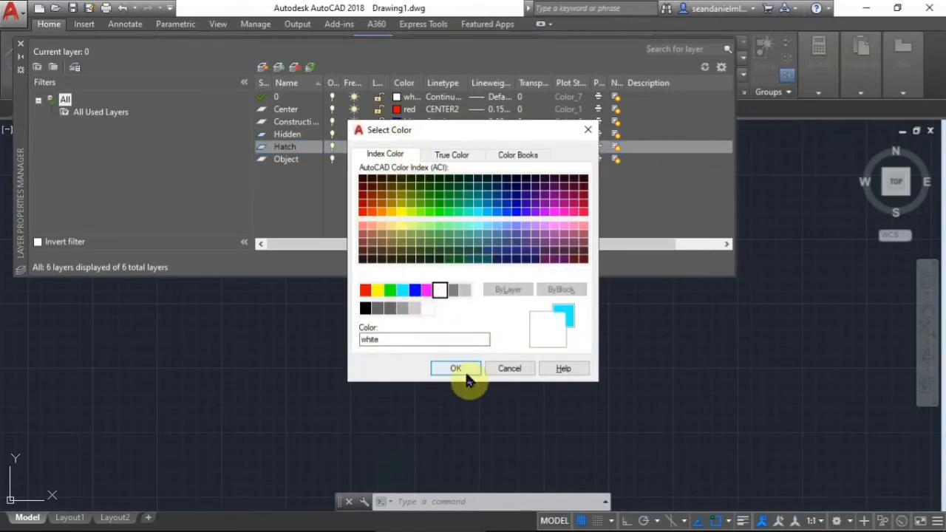
click(465, 373)
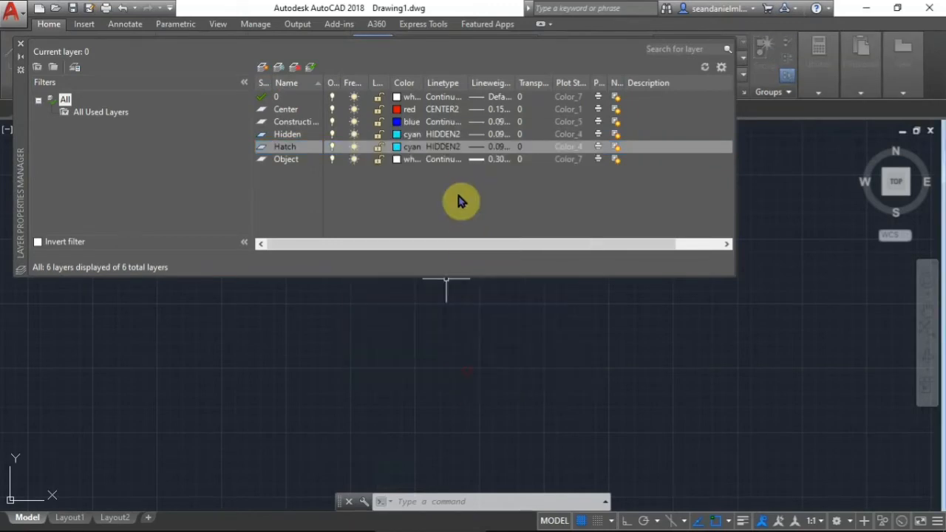
Set the Hatch layer's linetype to Continuous and its lineweight to 0.15 mm
click(444, 147)
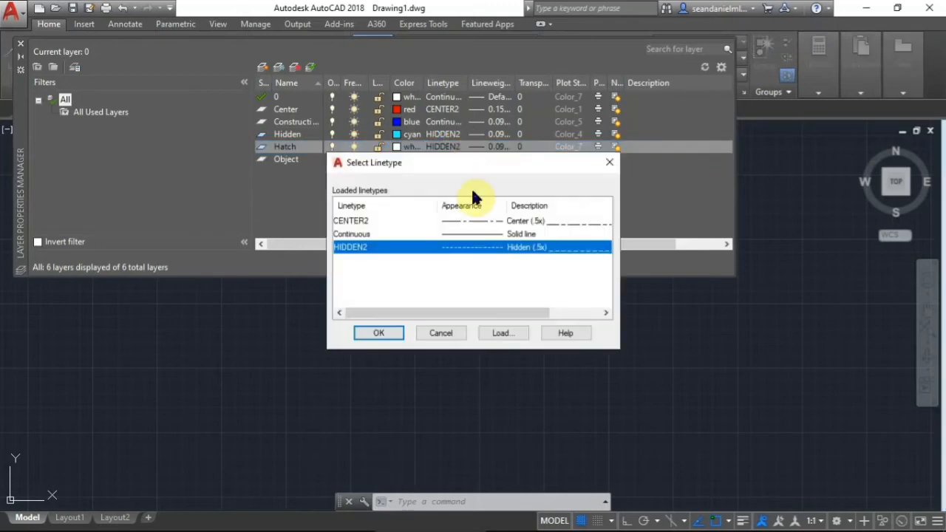
click(407, 235)
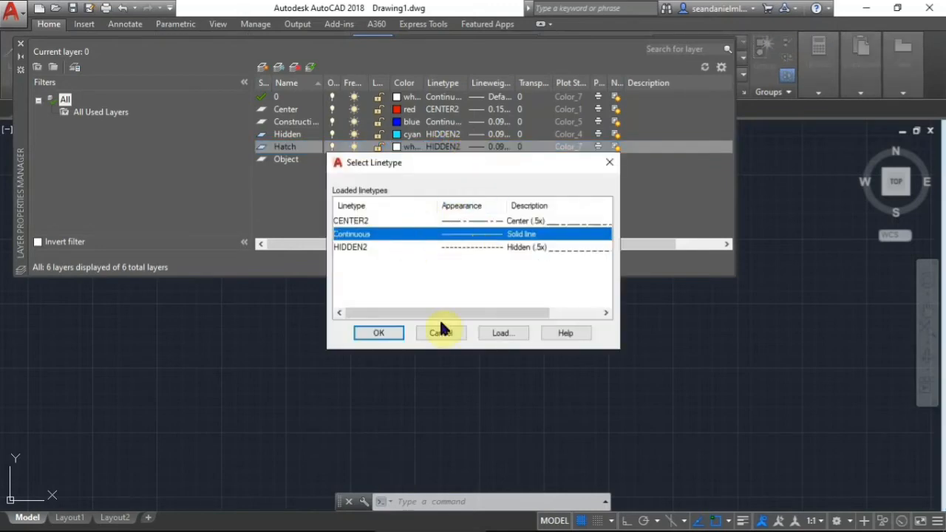
click(384, 333)
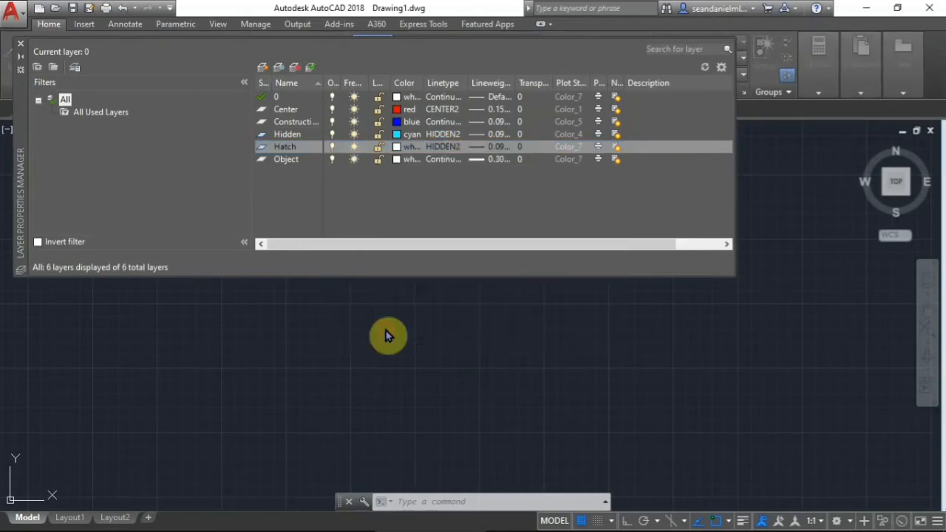
click(493, 148)
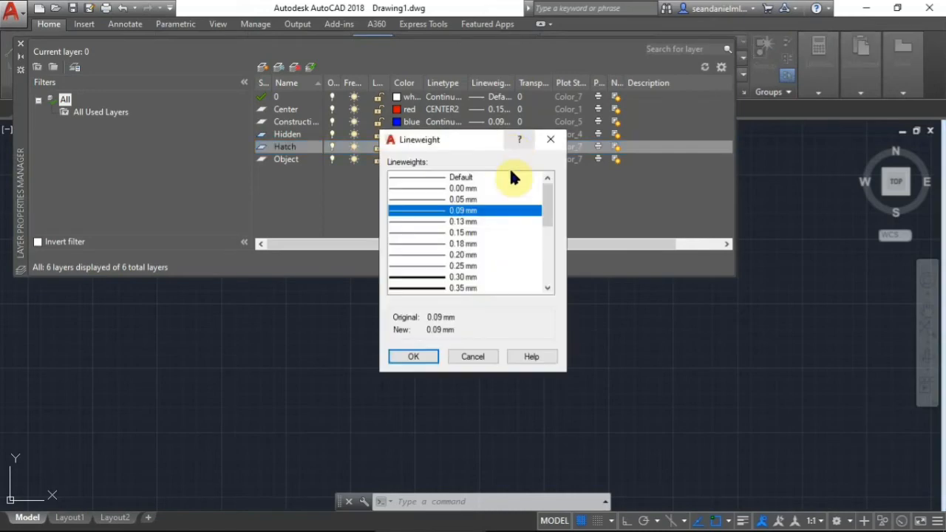
click(484, 232)
click(413, 356)
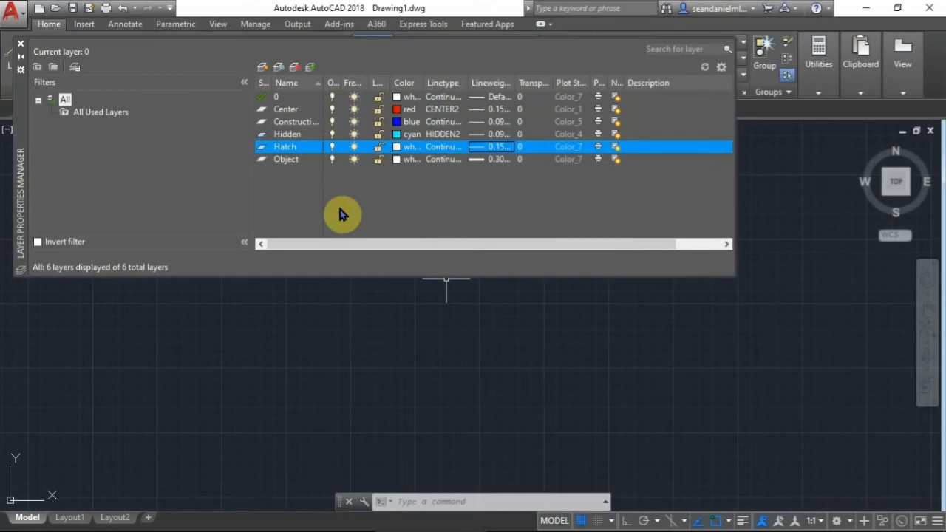
Create a new layer named Dimension and set its color to yellow
click(262, 67)
text(D)
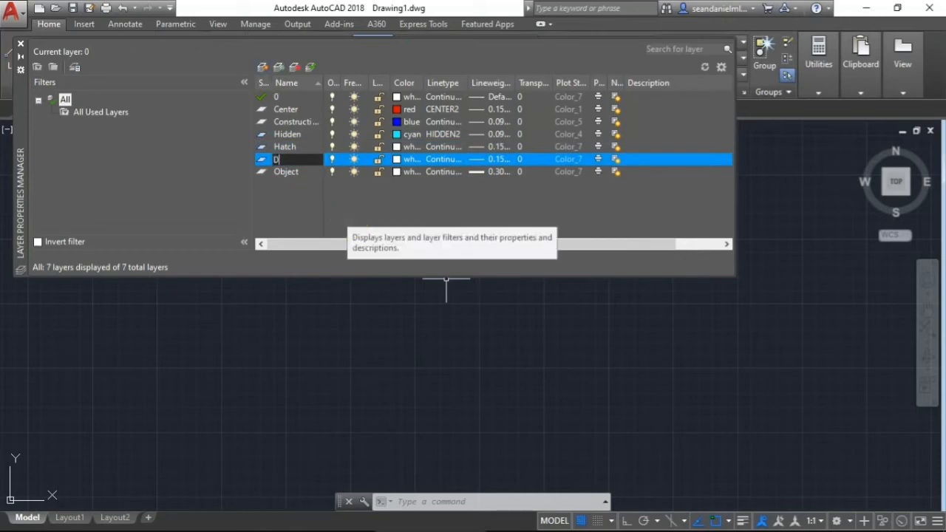
text(imension)
key(Return)
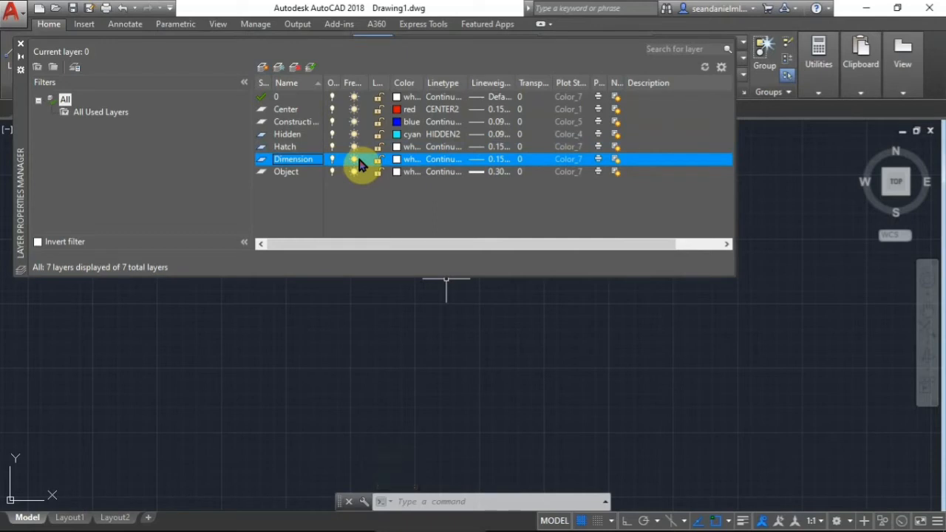
click(412, 160)
click(377, 289)
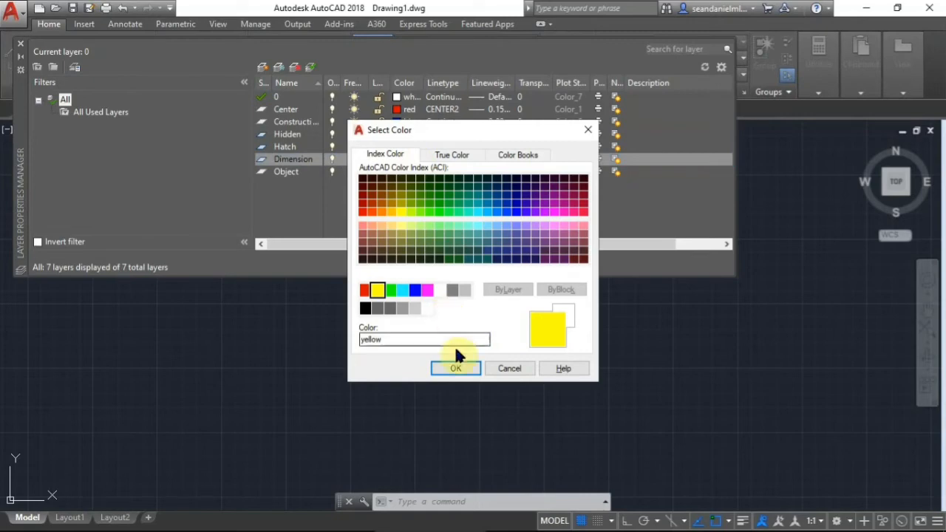
click(455, 369)
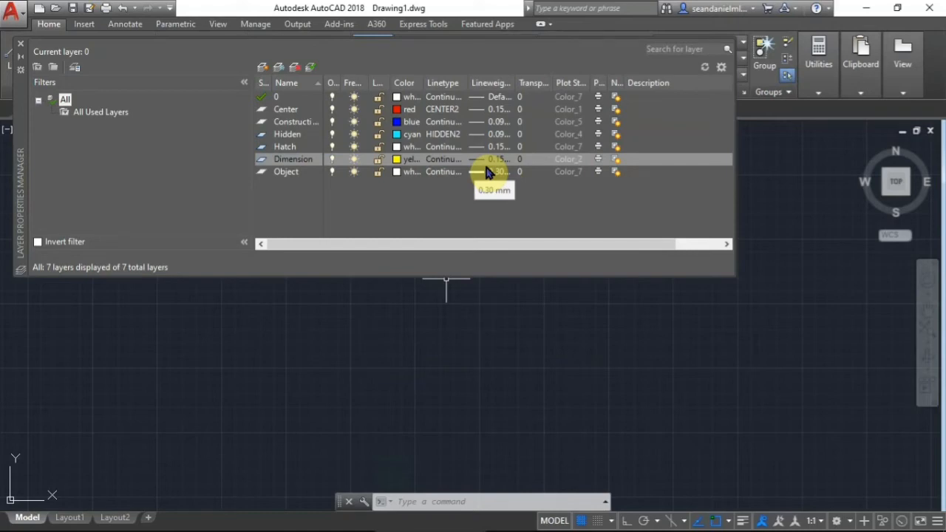
Close the layer manager and make Object the current layer
click(21, 44)
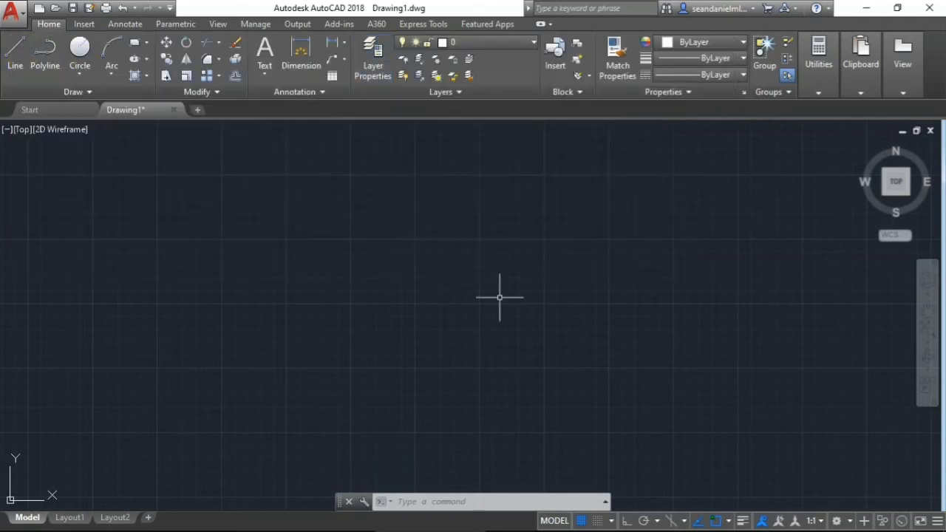
click(472, 42)
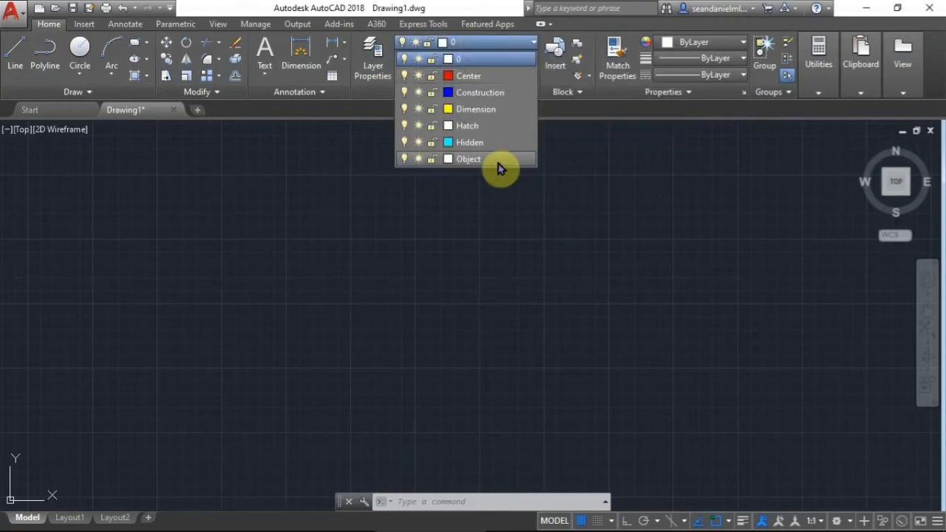
click(499, 168)
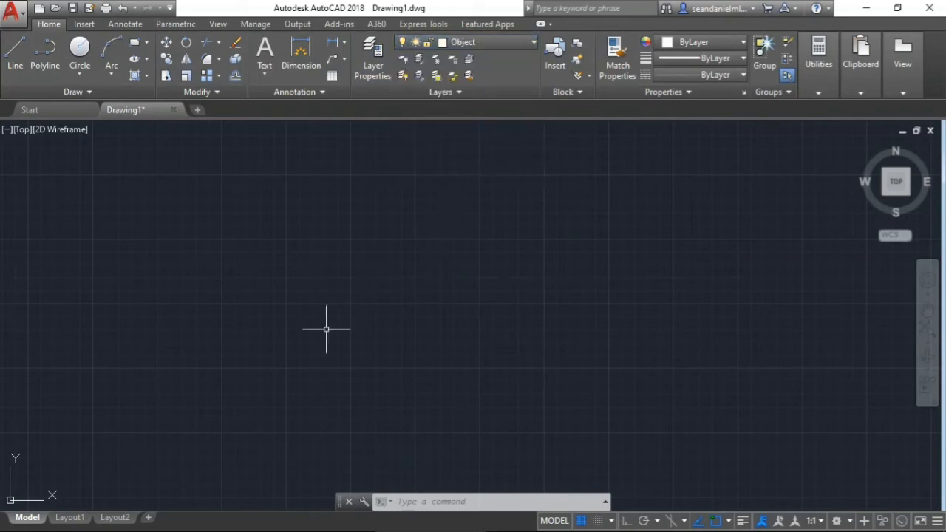
Draw a nearly horizontal line across the middle of the drawing area and turn on the lineweight display
text(l)
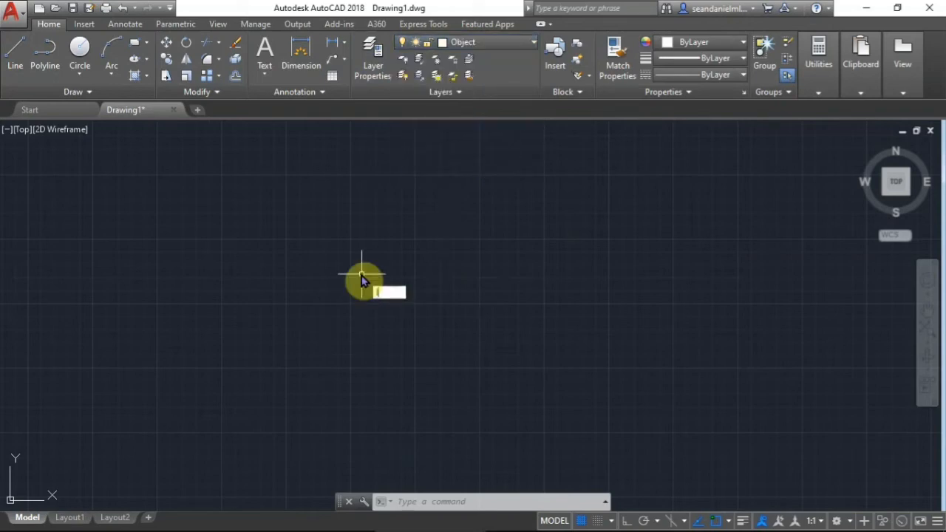
key(Return)
click(362, 274)
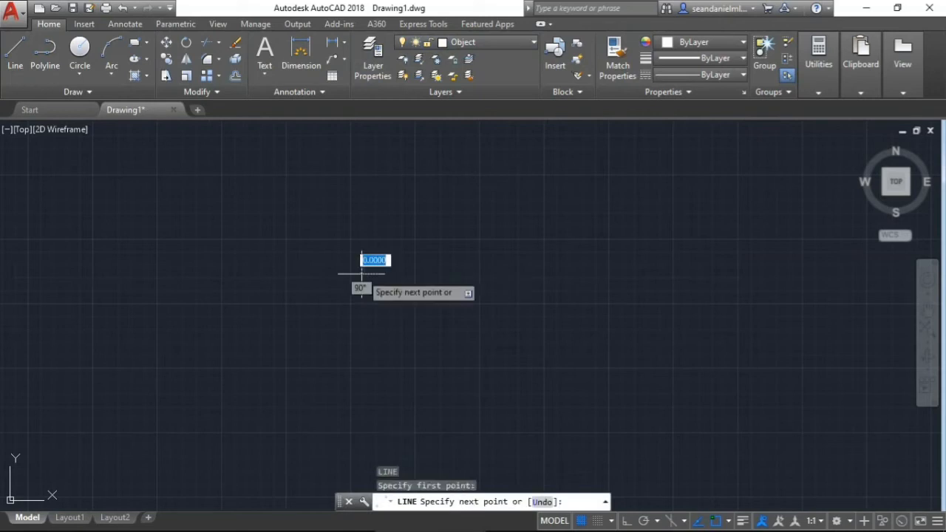
click(636, 255)
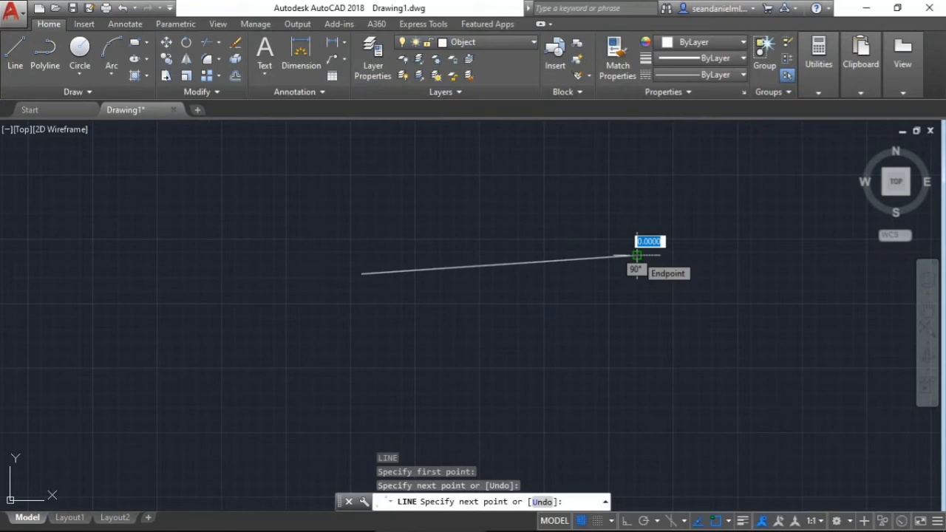
key(Escape)
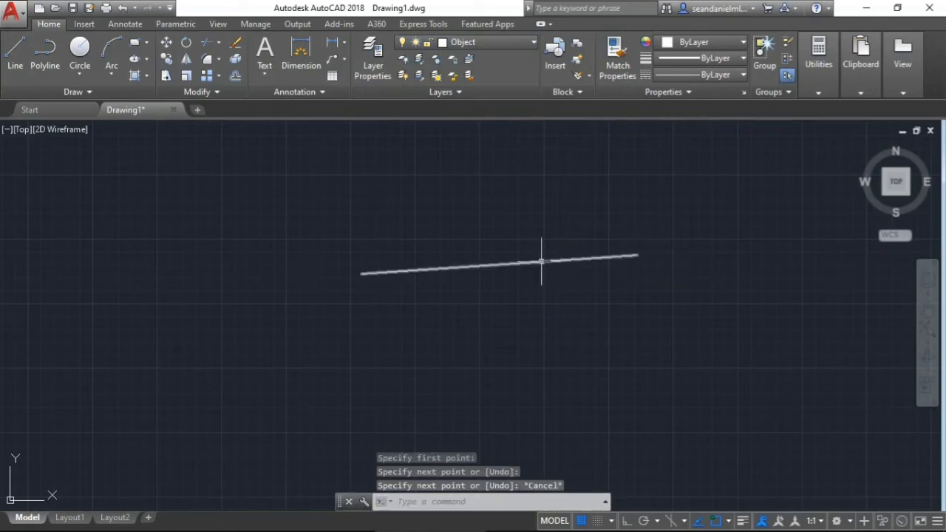
scroll(539, 279, up, 2)
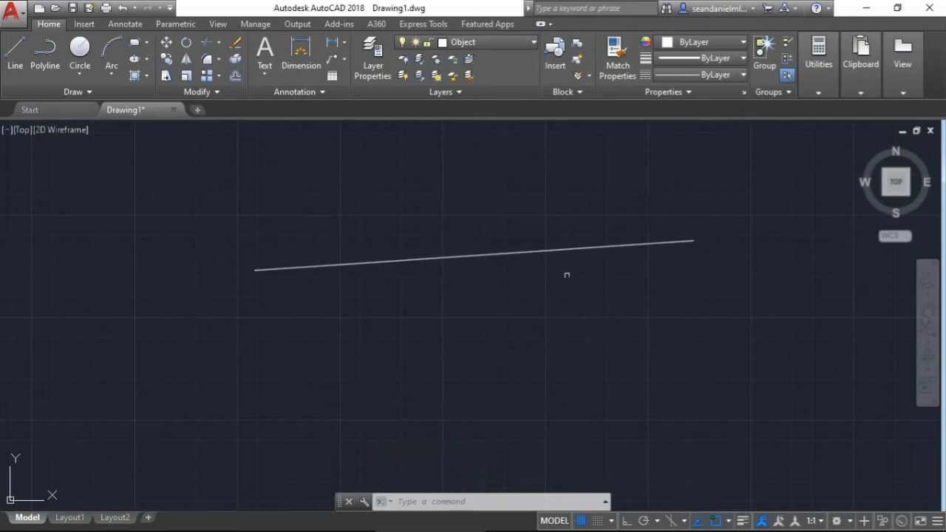
click(742, 520)
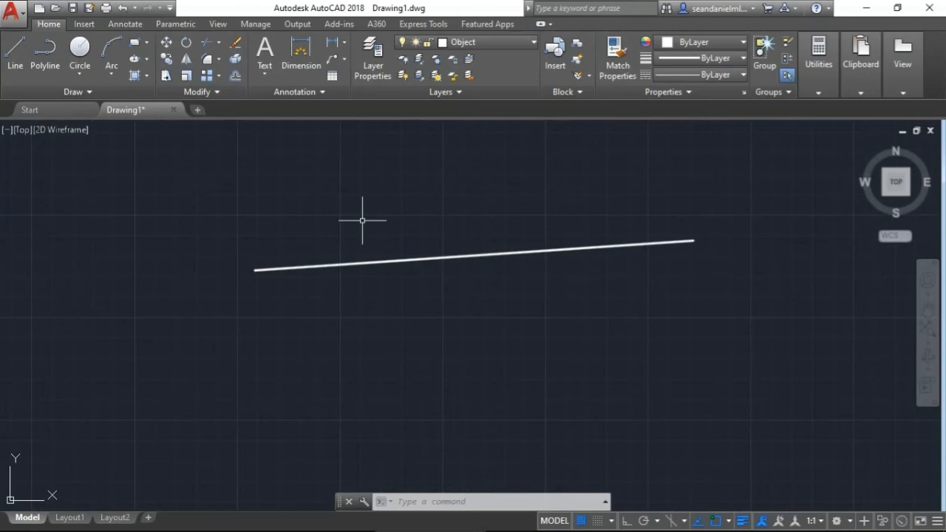
Draw a second line sloping down to the right so that it crosses the first line
text(l)
key(Return)
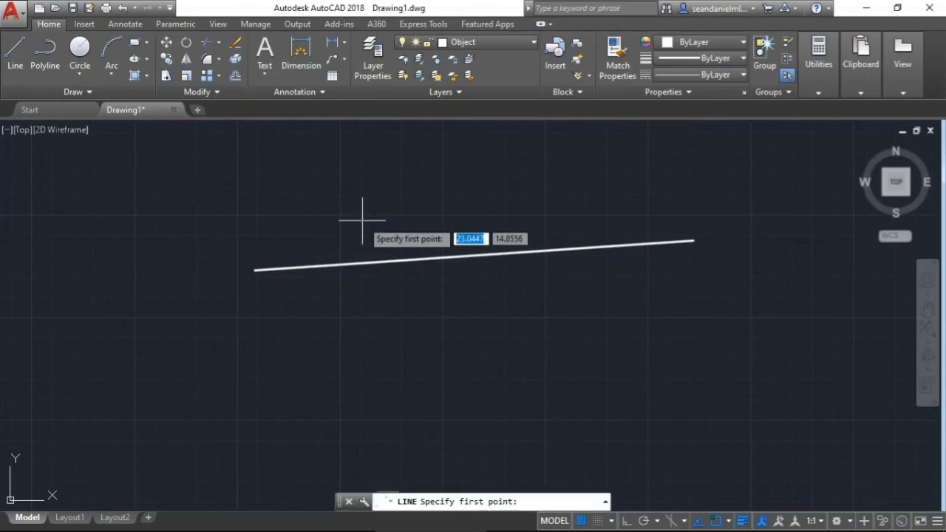
click(313, 168)
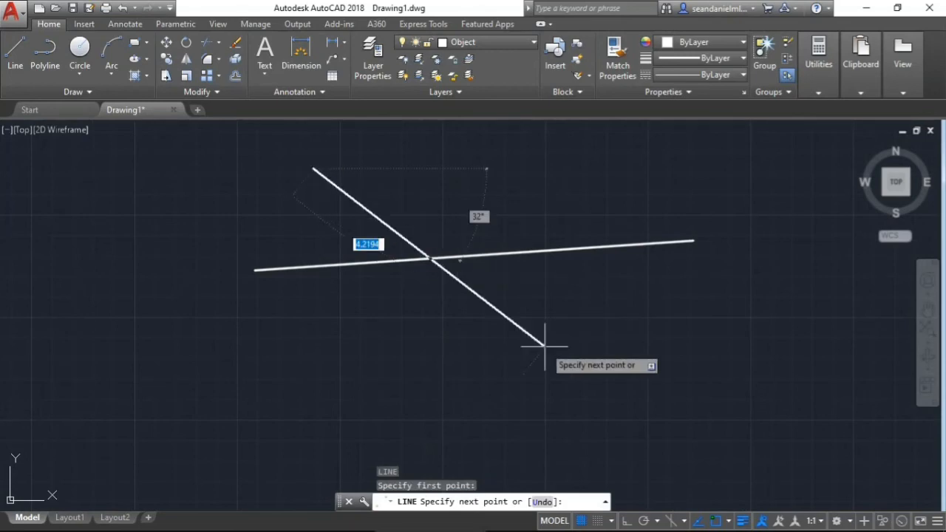
click(544, 346)
key(Escape)
click(505, 292)
key(Escape)
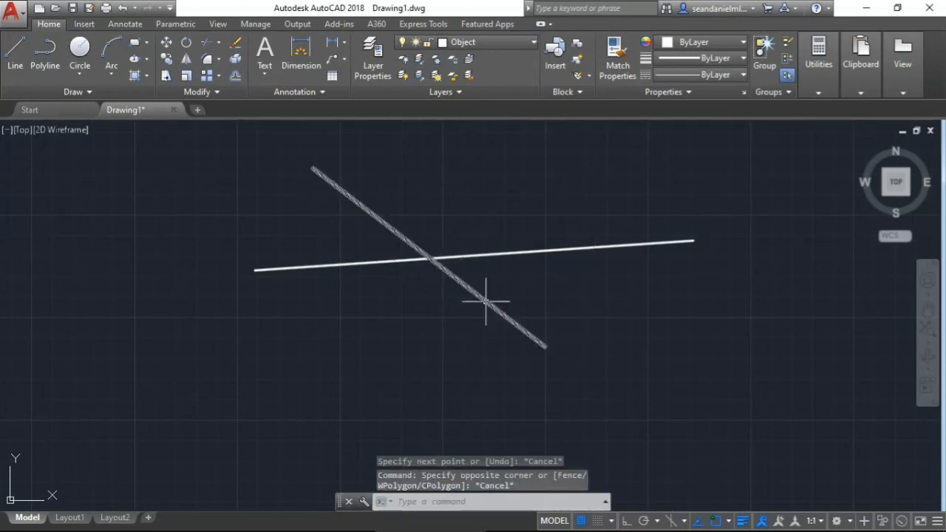
Move the steeper diagonal line to the Center layer
click(485, 300)
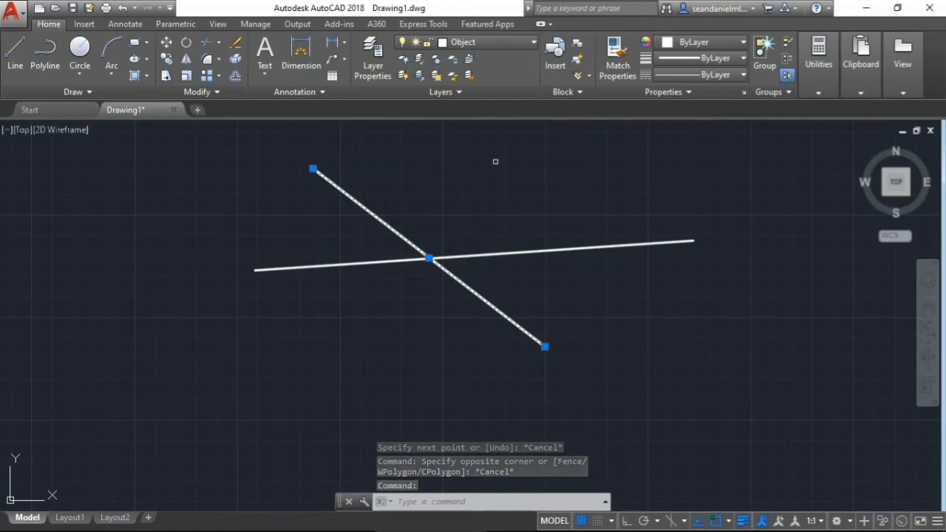
click(520, 49)
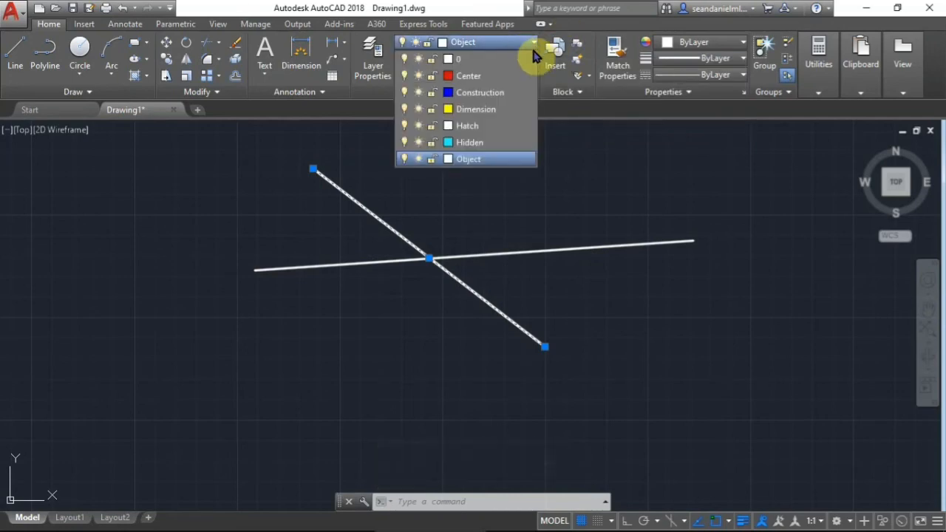
click(507, 76)
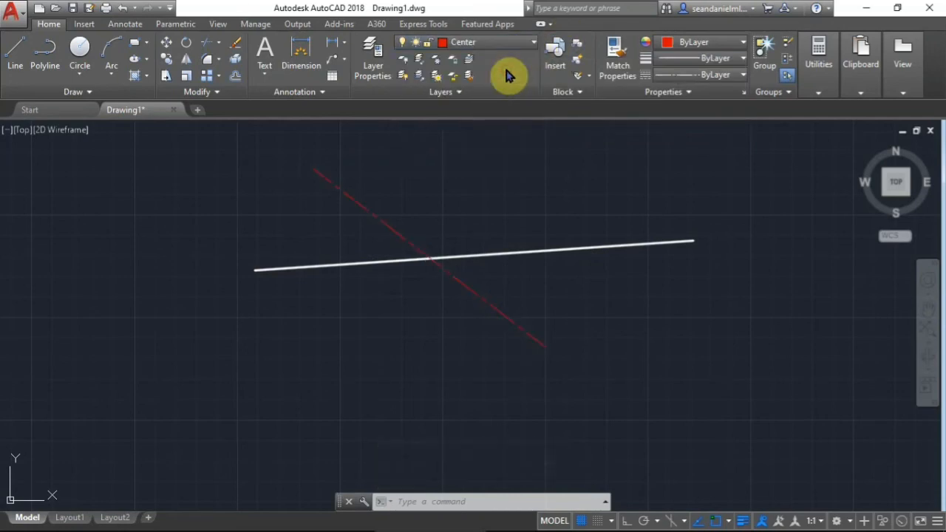
Clear the diagonal line's selection and lock the Object layer
key(Escape)
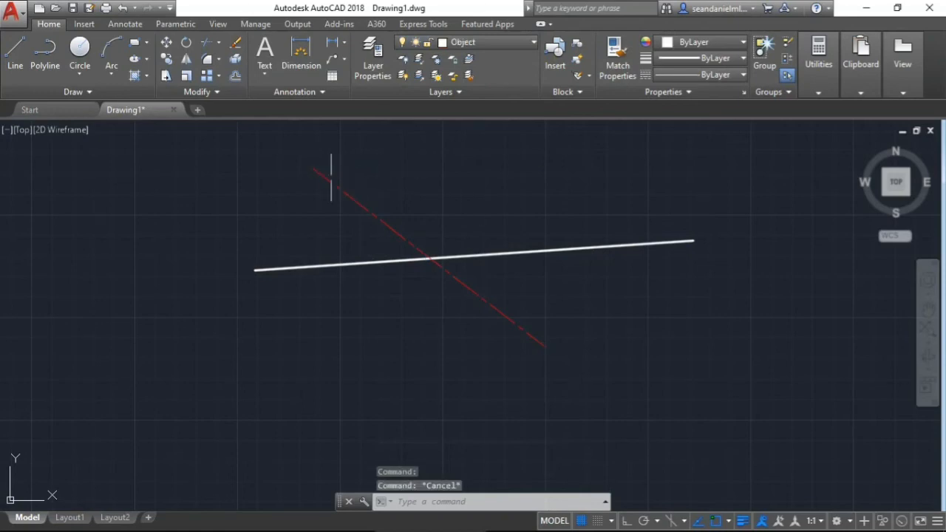
mouse_move(360, 205)
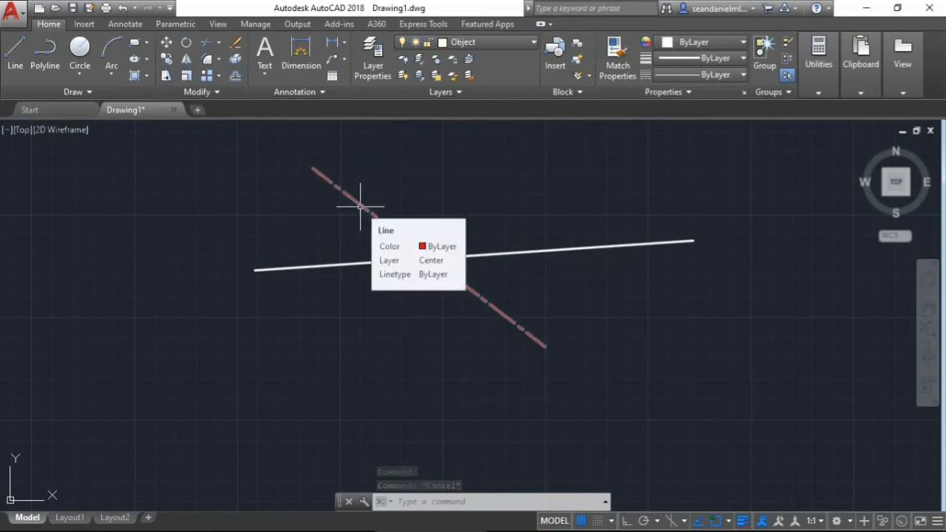
key(Escape)
click(486, 255)
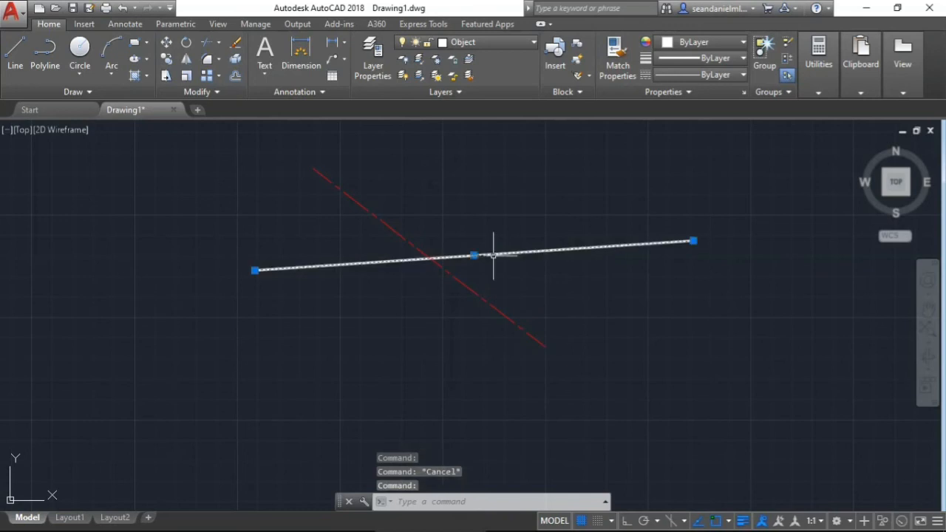
click(482, 42)
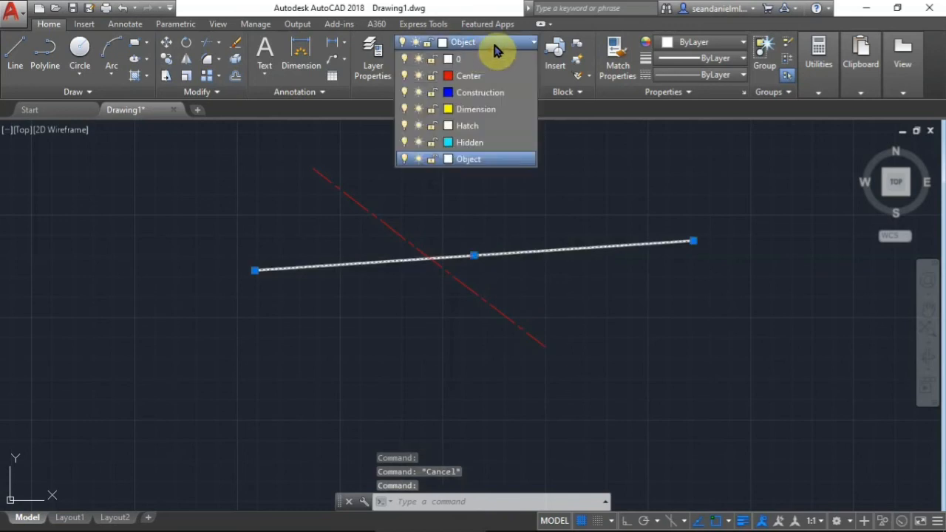
click(433, 158)
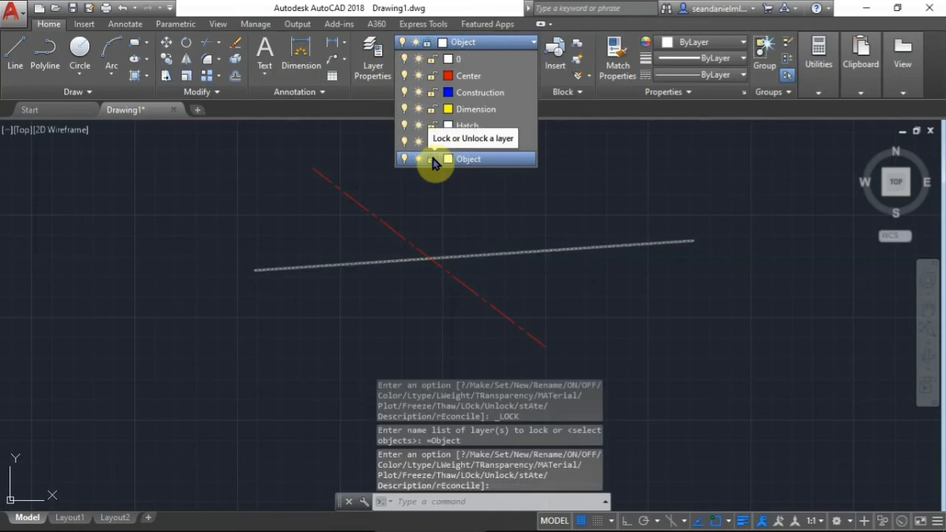
click(482, 213)
key(Escape)
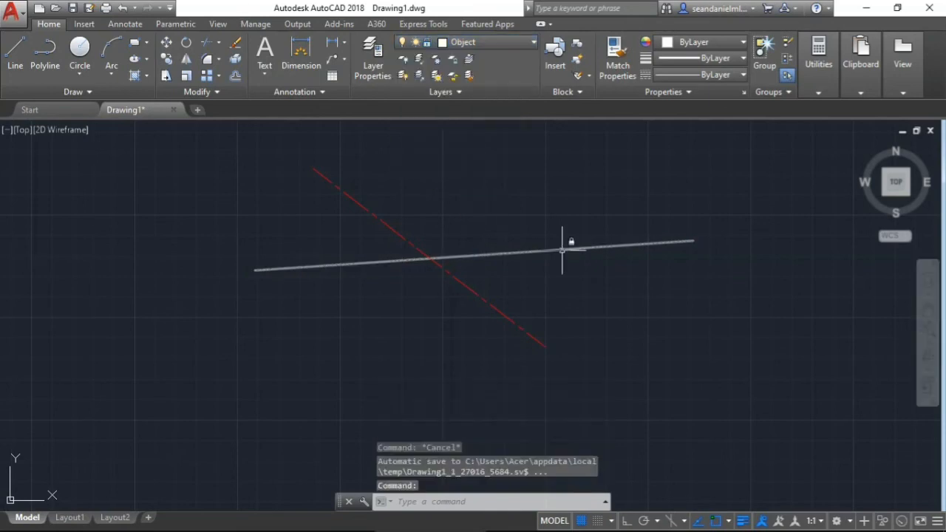
Test selecting the nearly horizontal line on the locked layer and the red diagonal line, then clear the selection
click(562, 250)
click(520, 252)
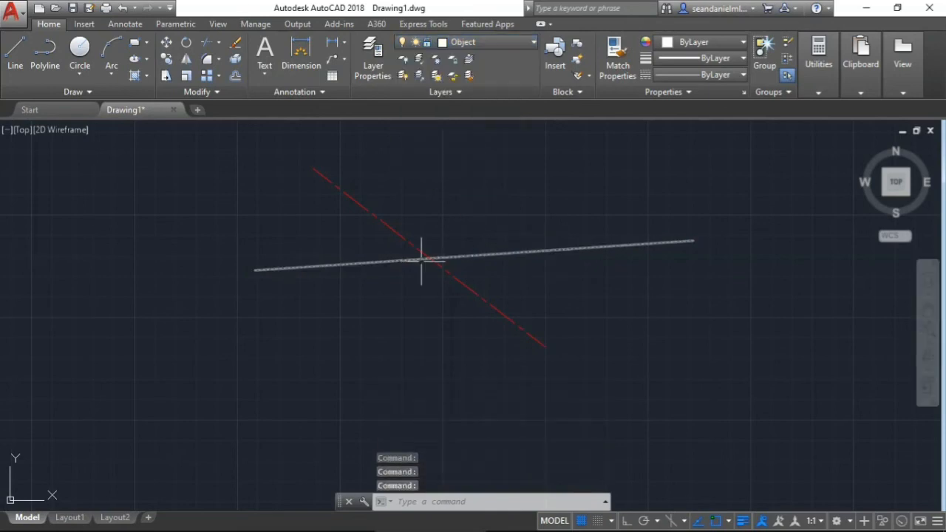
click(380, 263)
click(403, 236)
click(401, 232)
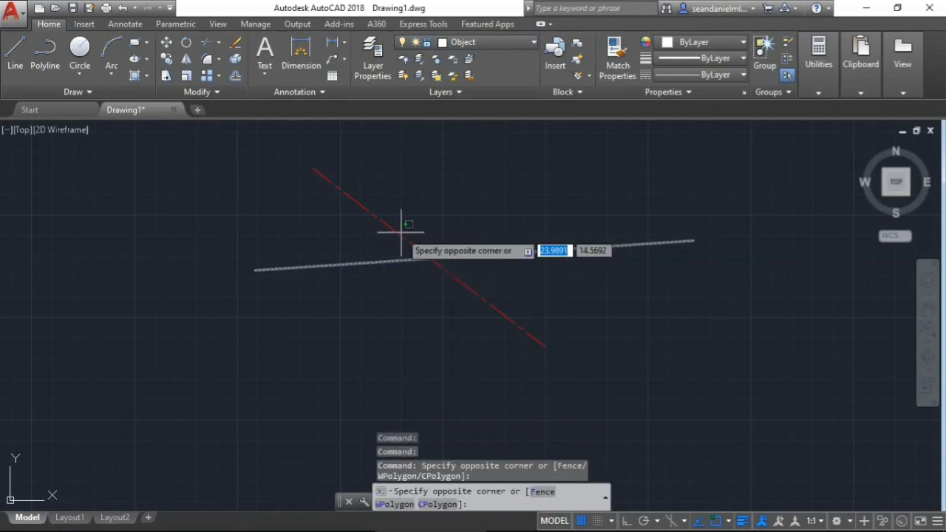
key(Escape)
click(395, 232)
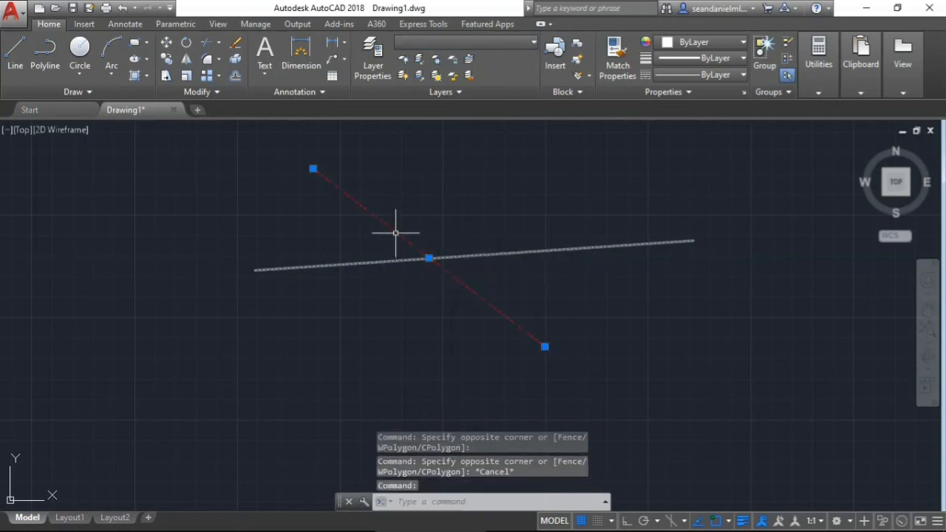
key(Escape)
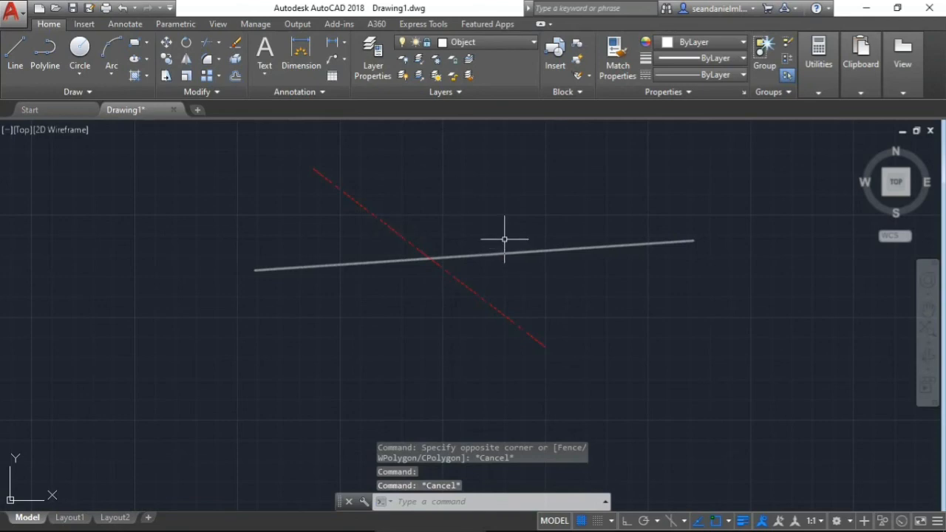
Undo the locking of the Object layer
key(ctrl+z)
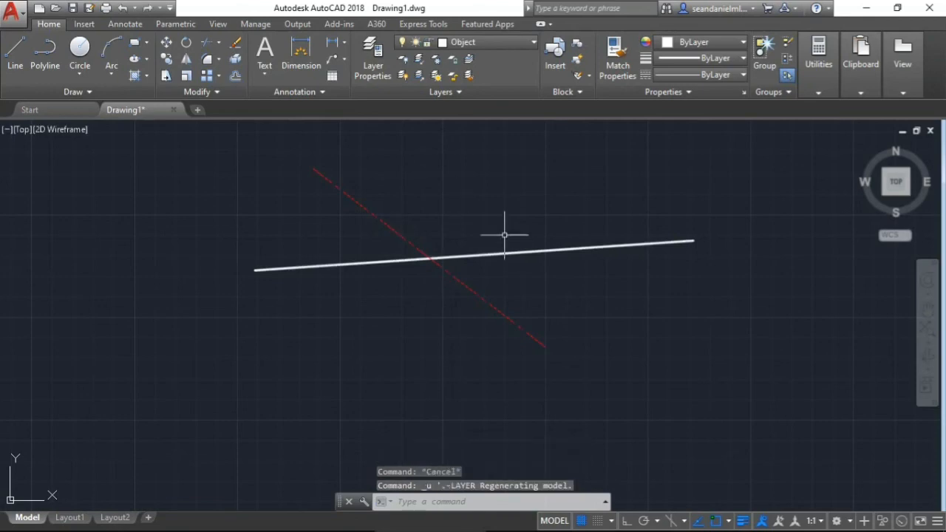
click(514, 242)
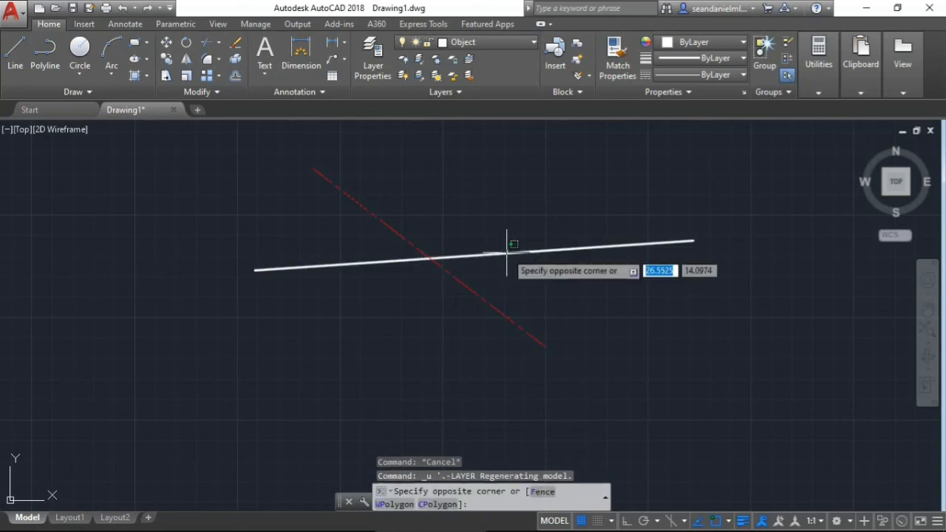
click(433, 223)
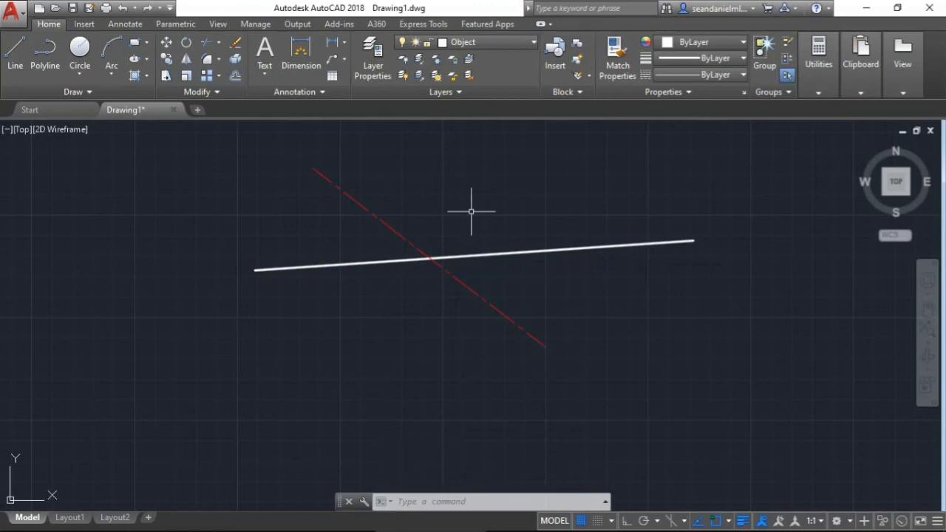
Make Center the current layer
click(495, 50)
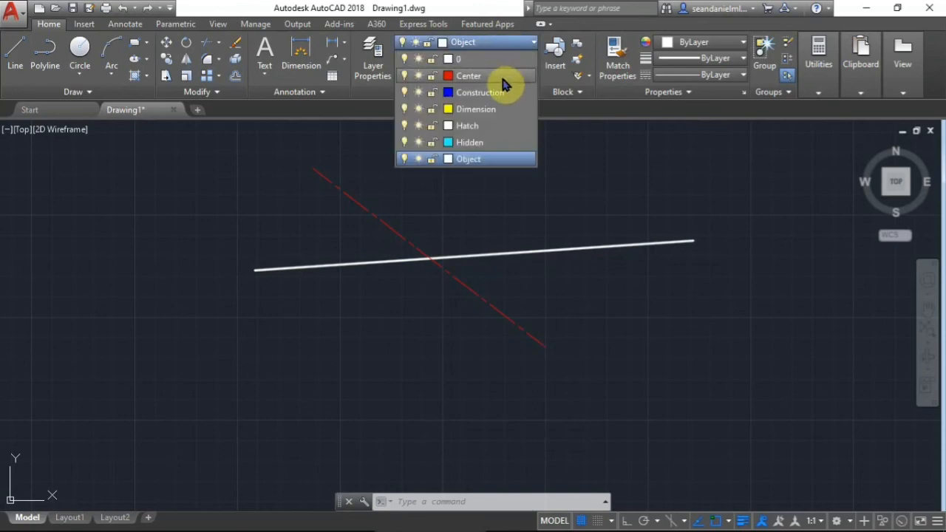
click(505, 79)
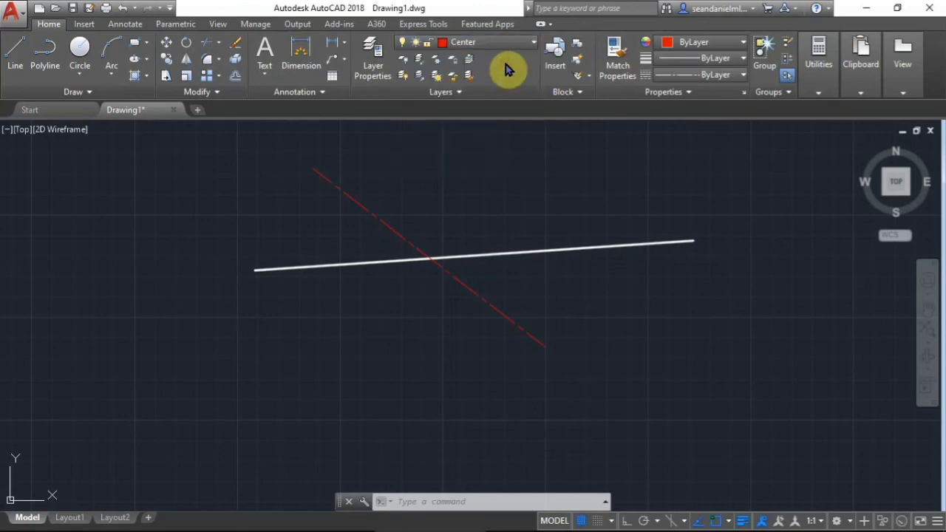
Turn the Object layer off and back on
click(507, 44)
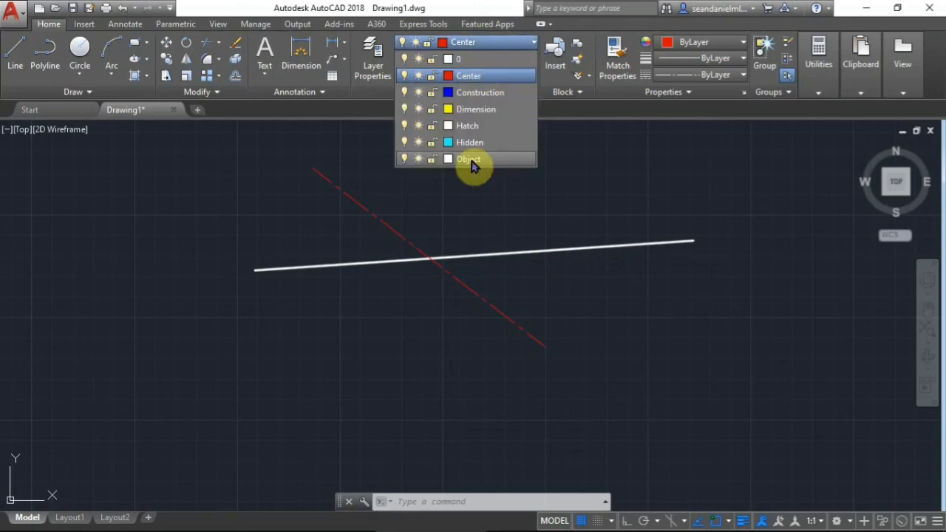
click(403, 159)
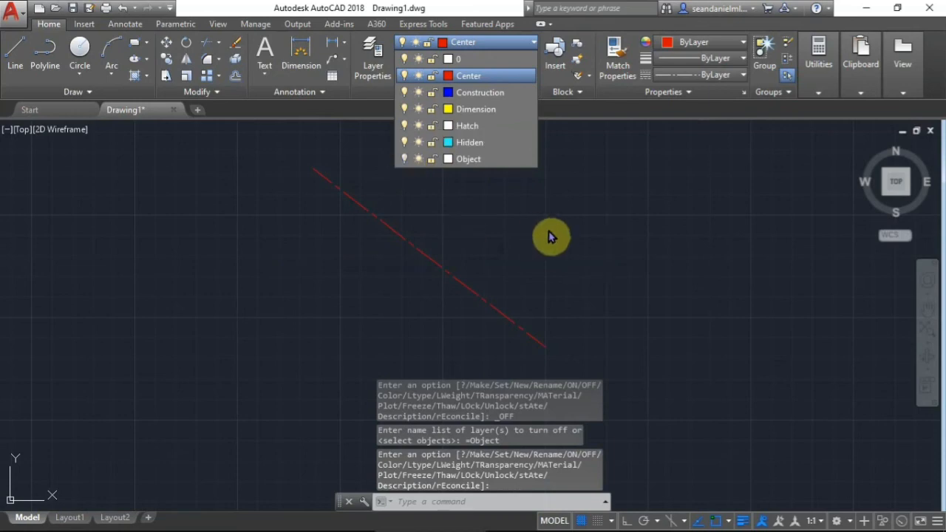
click(403, 159)
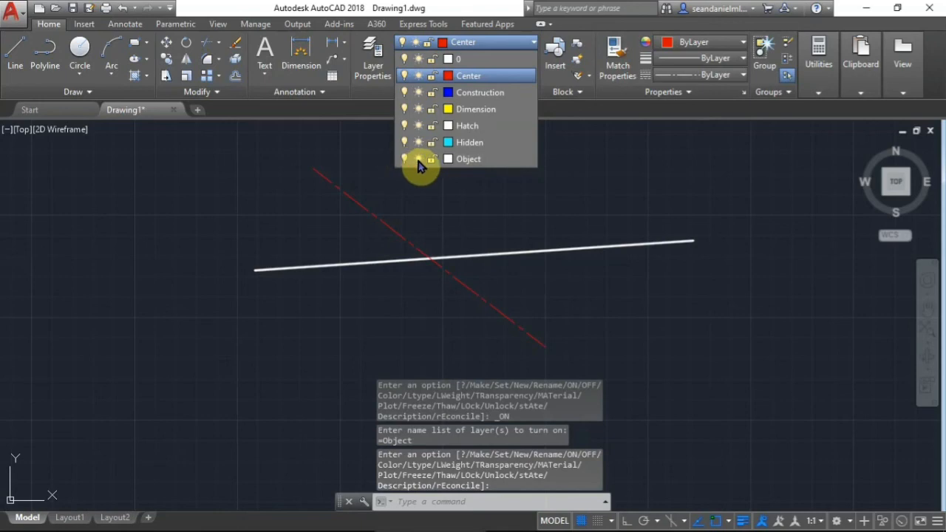
Freeze the Object layer and thaw it again
click(418, 159)
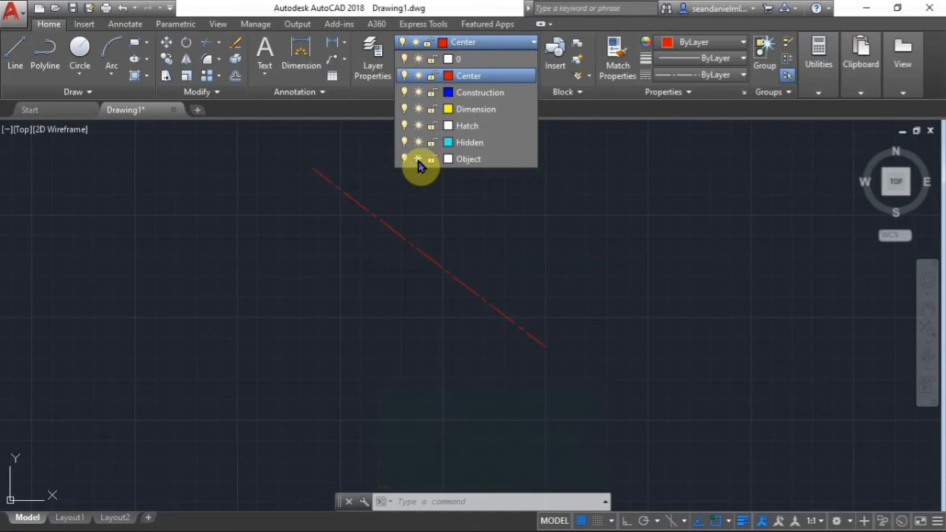
click(418, 159)
click(435, 185)
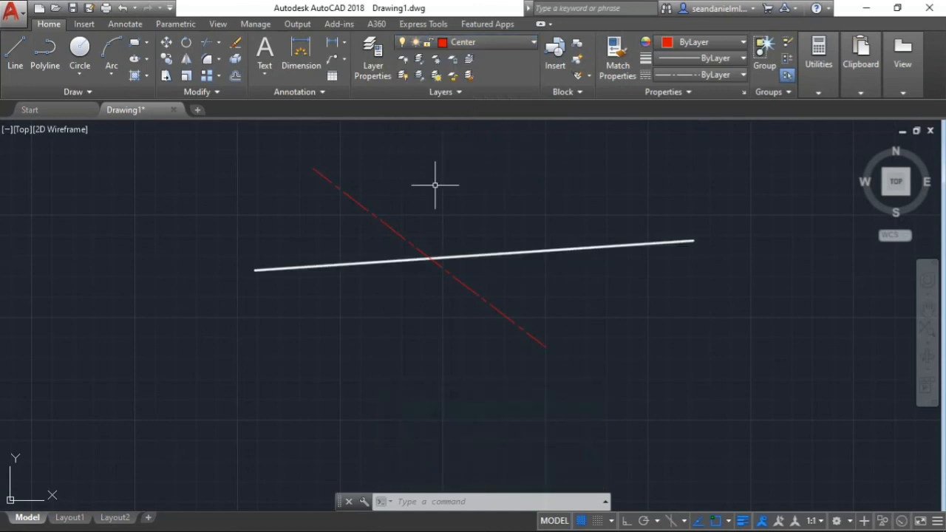